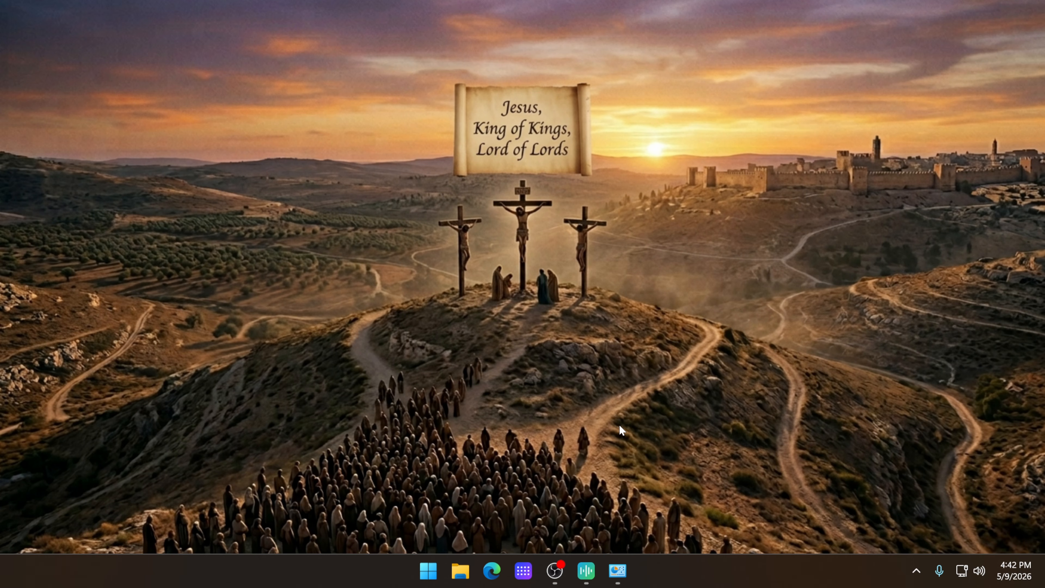
Step: Open Wave Link and inspect the ARC channel's audio effects, closing the channel window and hiding the app when done
click(587, 570)
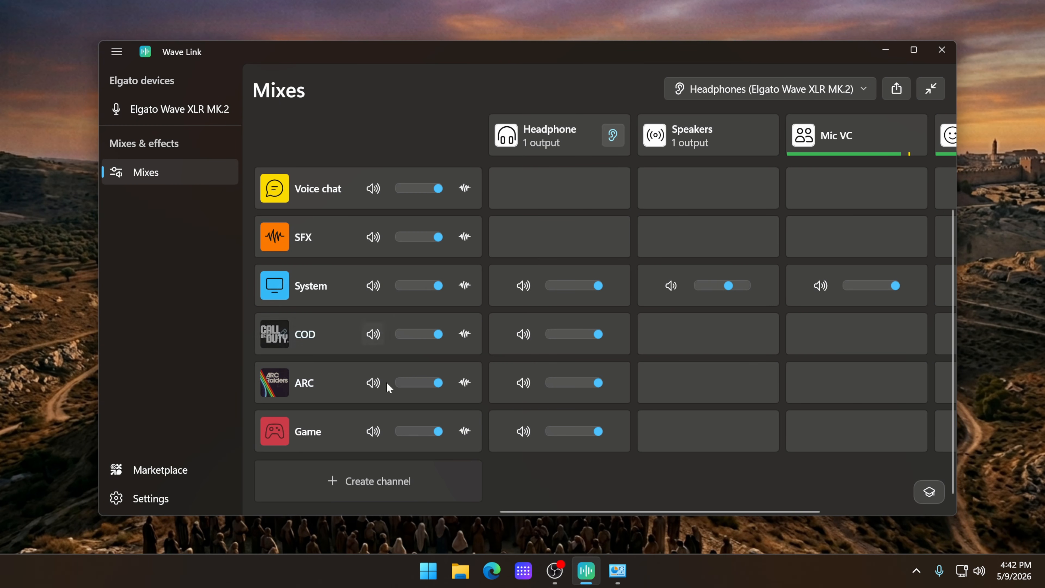
click(465, 383)
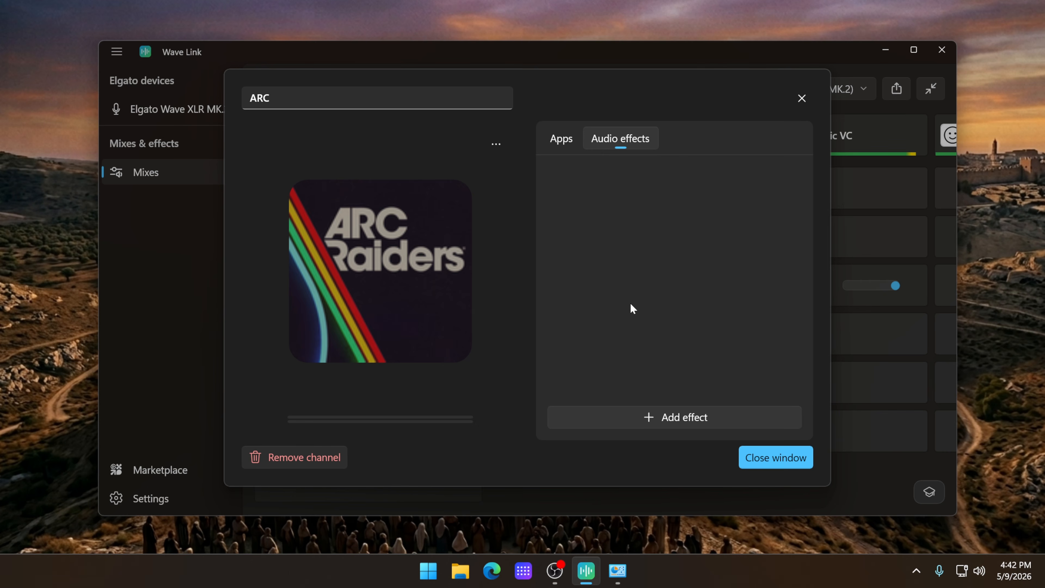
click(802, 98)
click(586, 571)
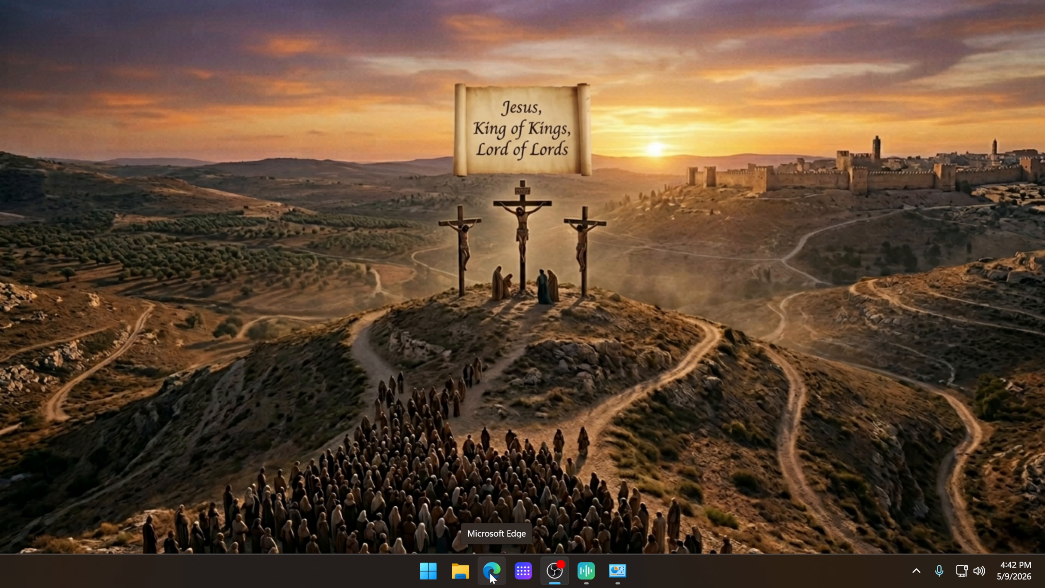
Step: Open the eqdomain.com site in Microsoft Edge and choose PC as the gaming platform
click(492, 571)
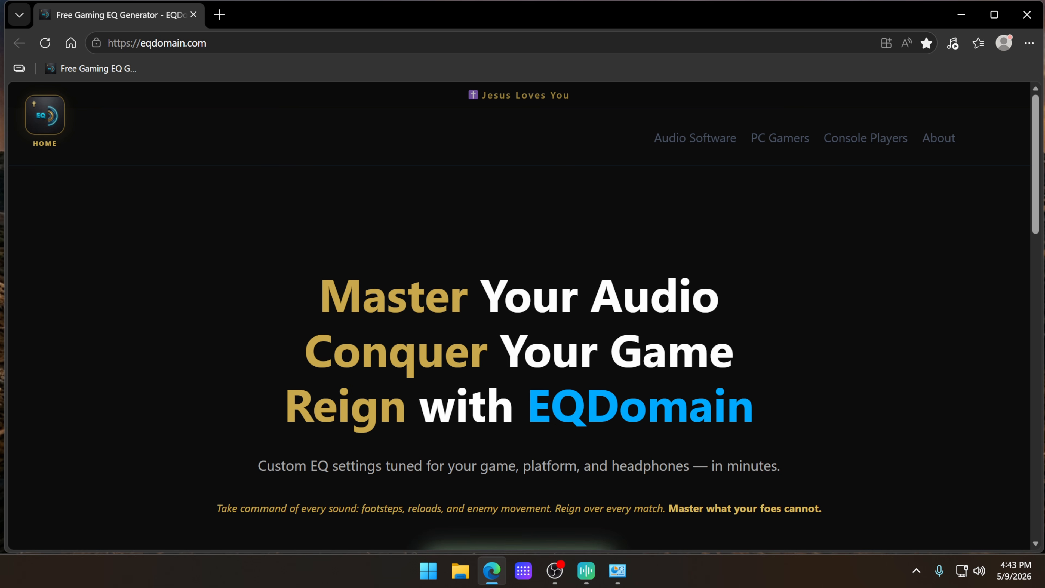
scroll(528, 297, down, 5)
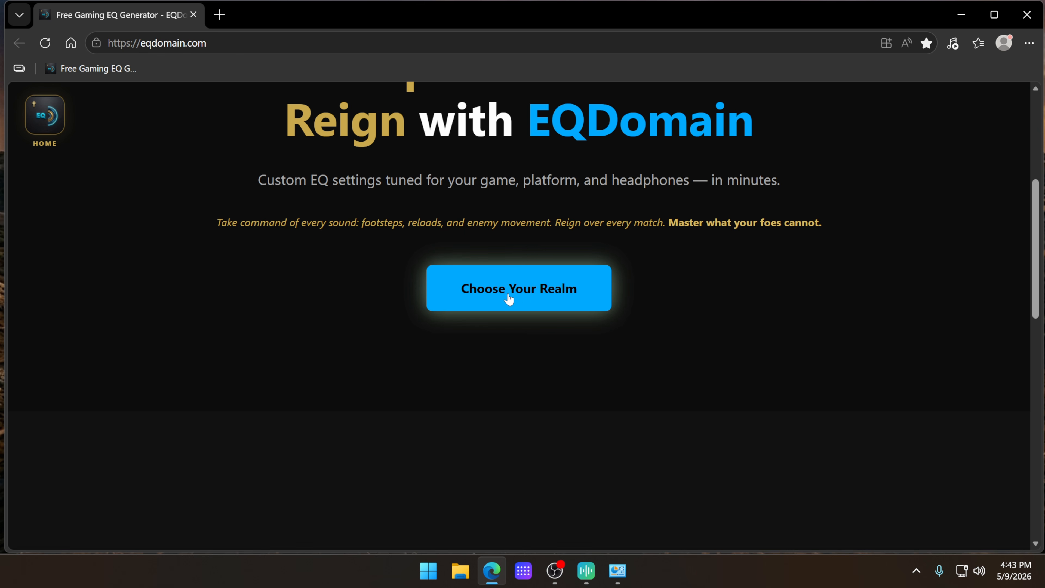
click(528, 297)
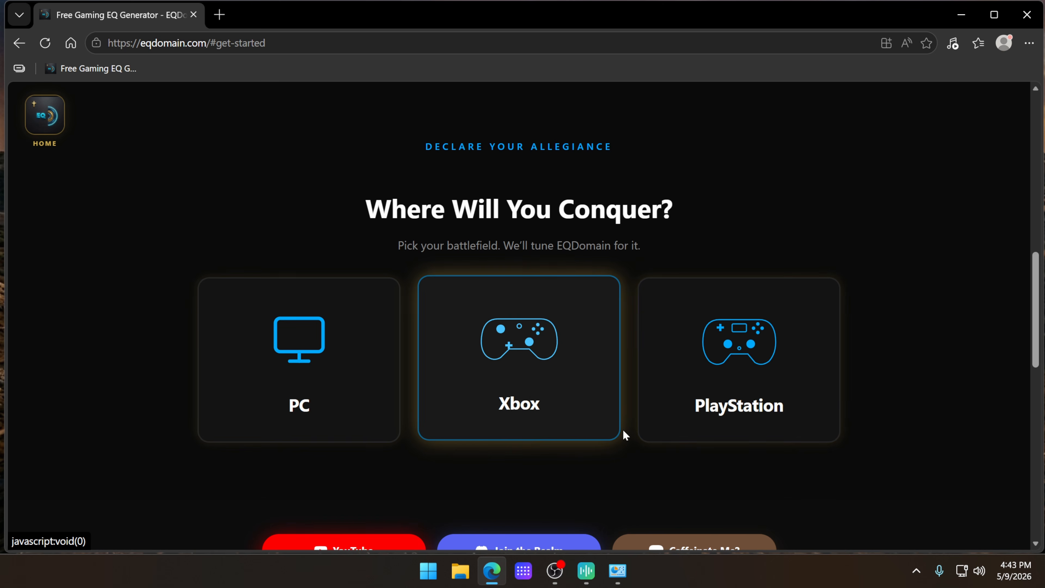
scroll(765, 407, down, 3)
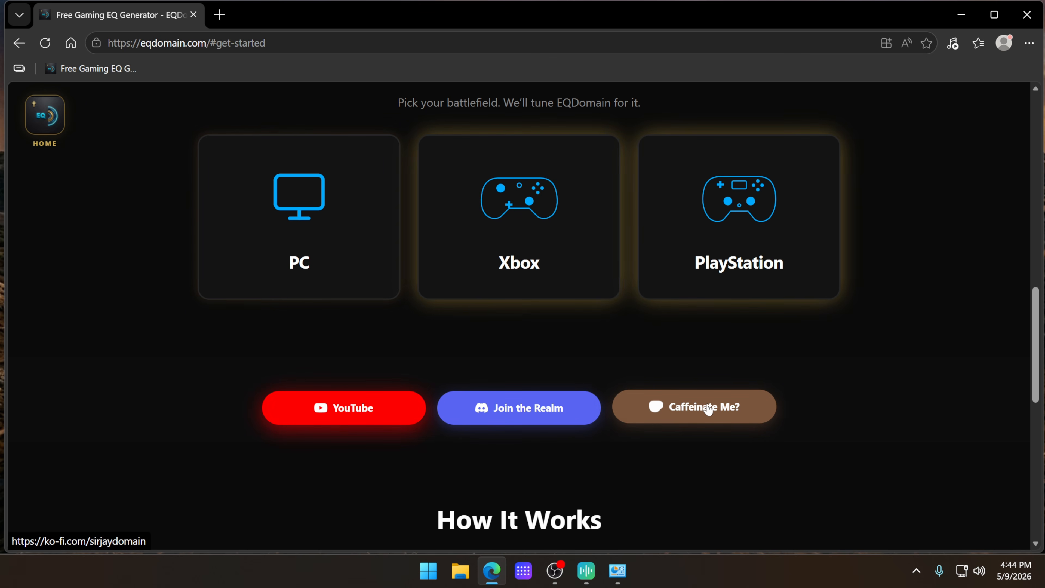
click(300, 222)
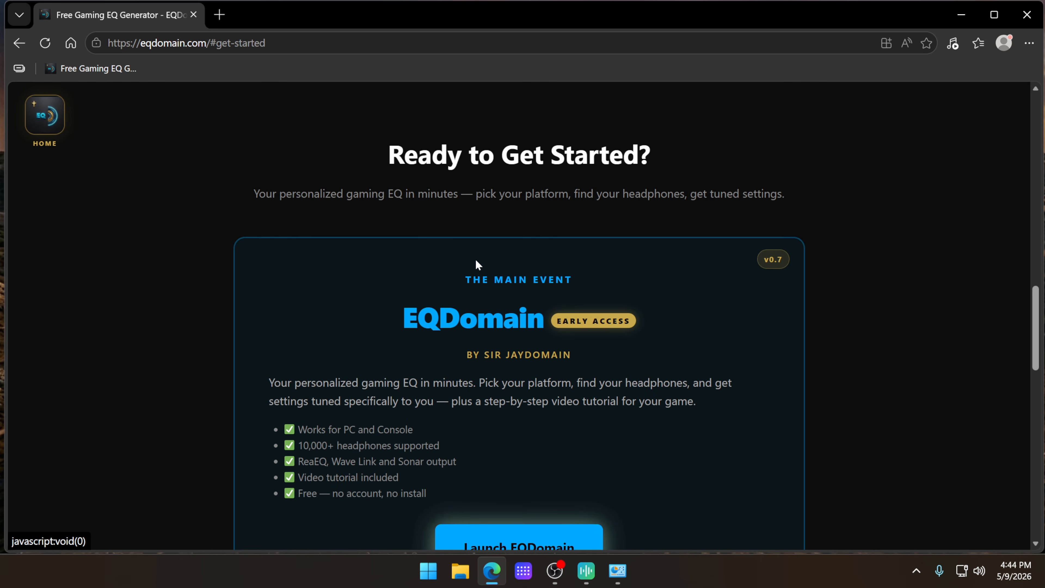
Step: Open the patch notes for EQDomain v0.7 and look through the version changes
scroll(481, 264, down, 2)
scroll(615, 283, down, 2)
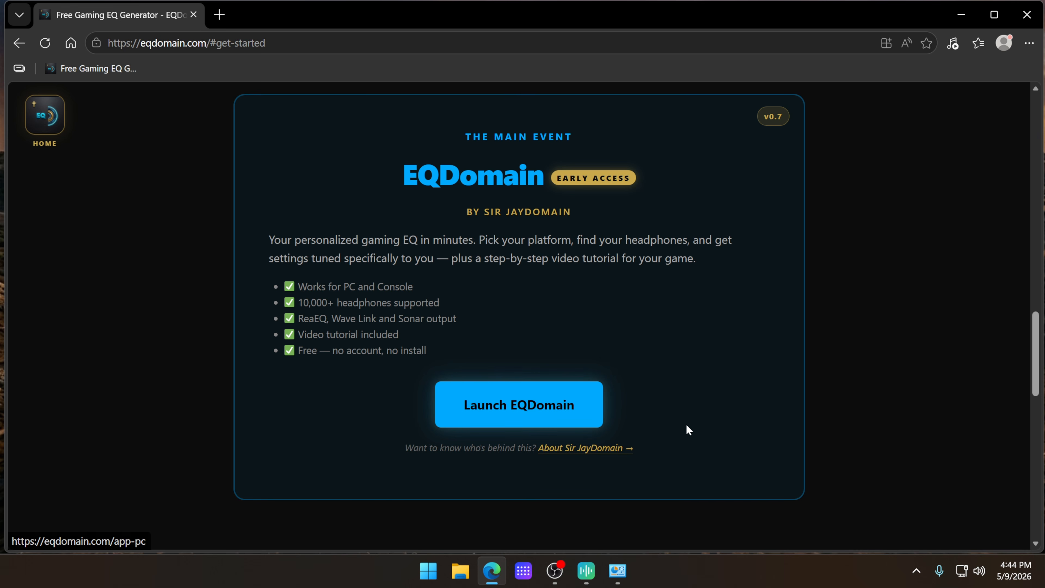
click(774, 120)
scroll(684, 227, down, 15)
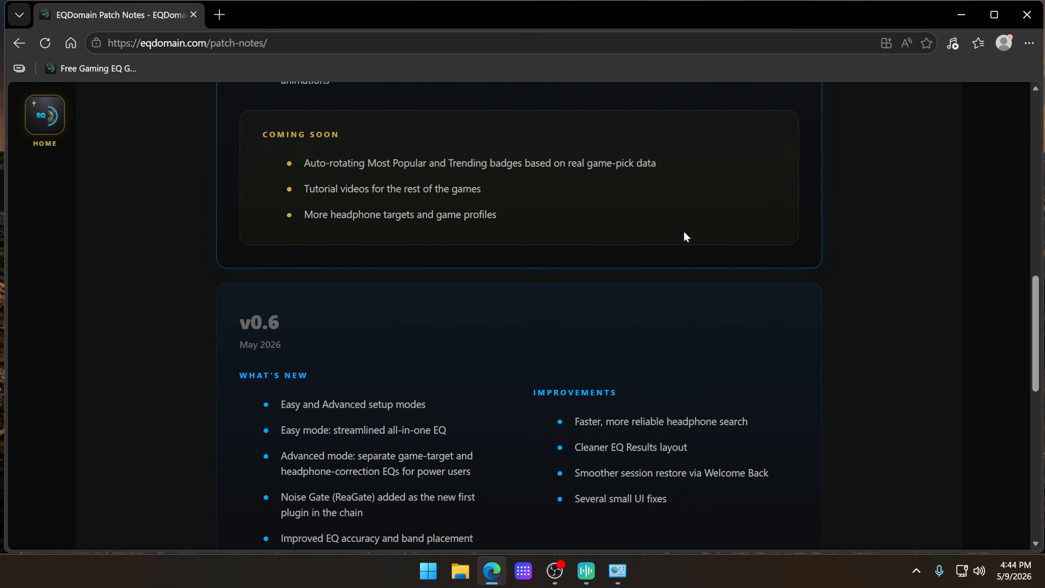
scroll(520, 315, up, 15)
Step: Return to the EQDomain home page, go to the platform choice and launch the PC version of the EQ generator
click(98, 70)
scroll(489, 335, down, 6)
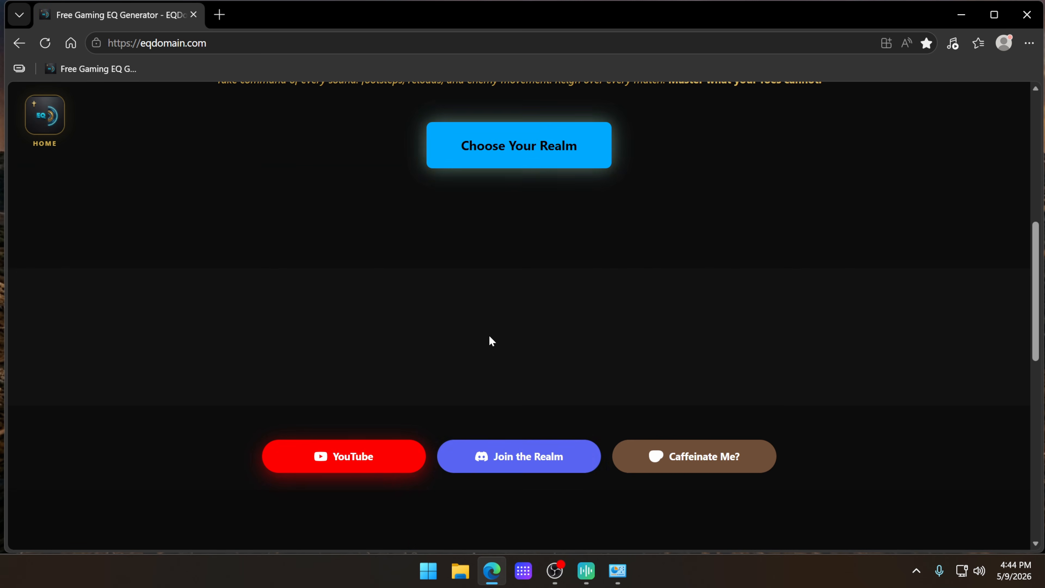
click(517, 164)
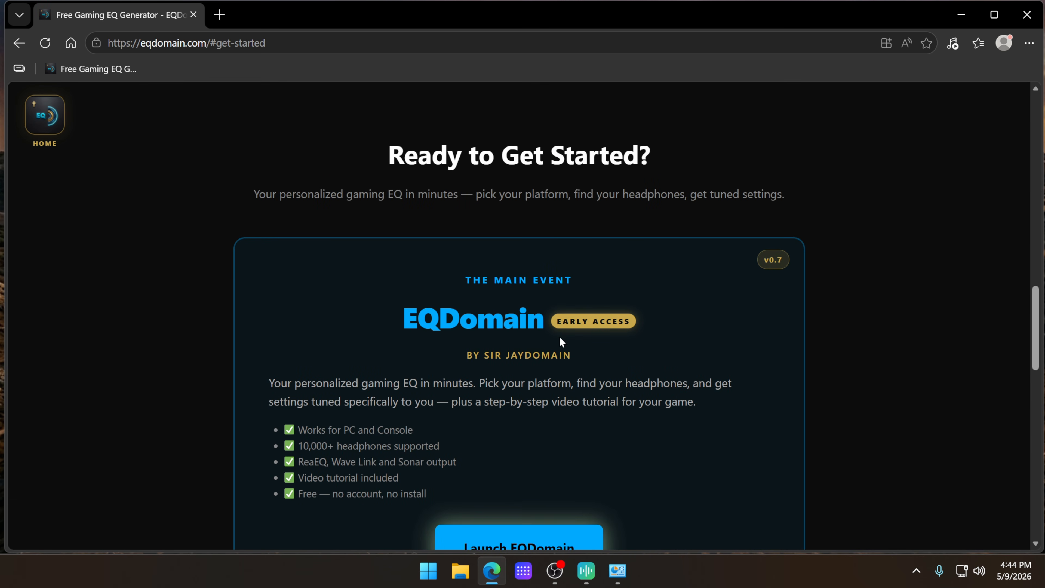
scroll(547, 341, down, 5)
click(518, 337)
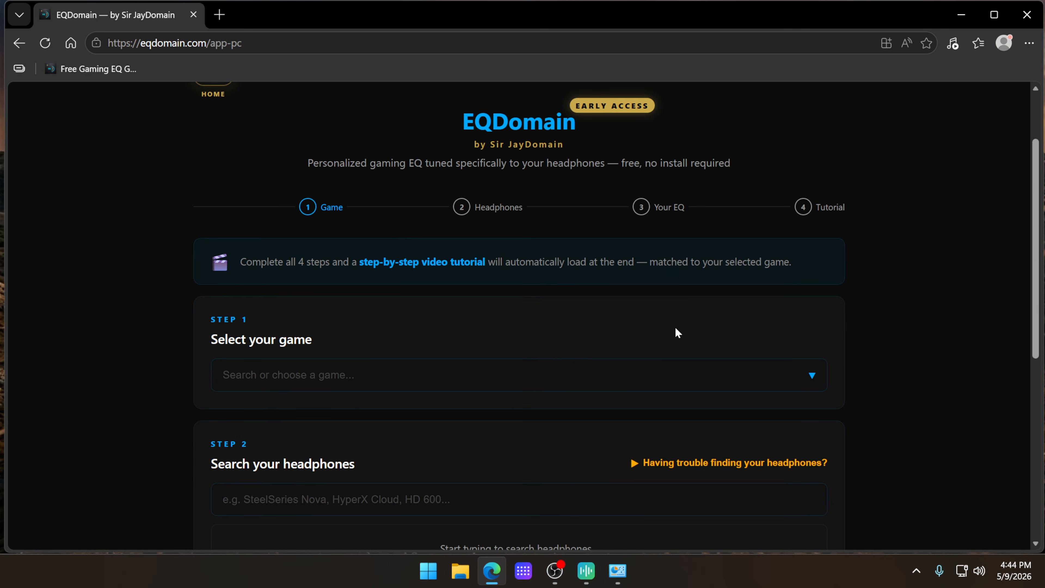
Step: Look through the whole list of supported games, including the profiles in the Call of Duty group
scroll(858, 340, down, 2)
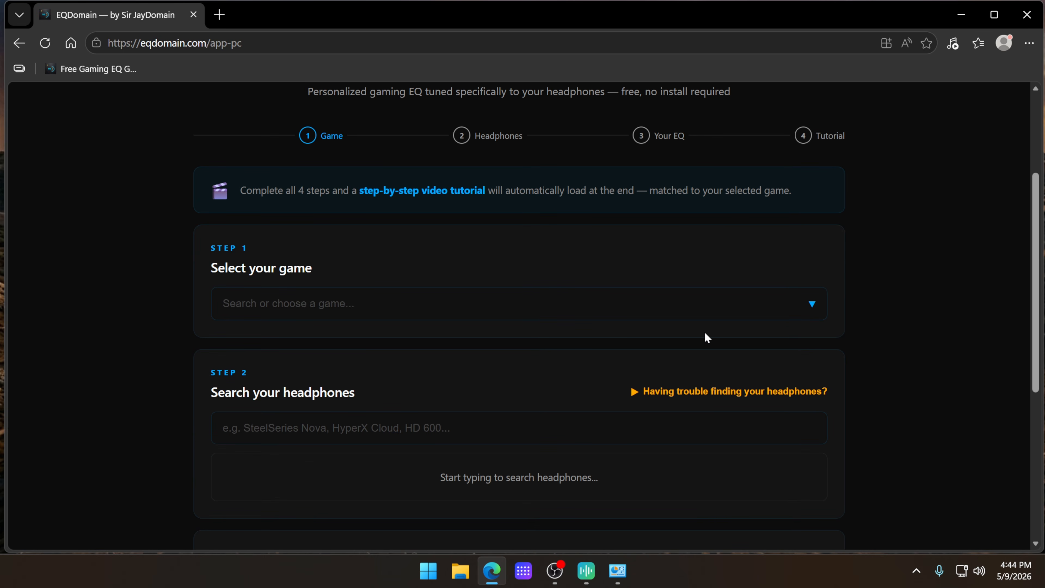
click(488, 313)
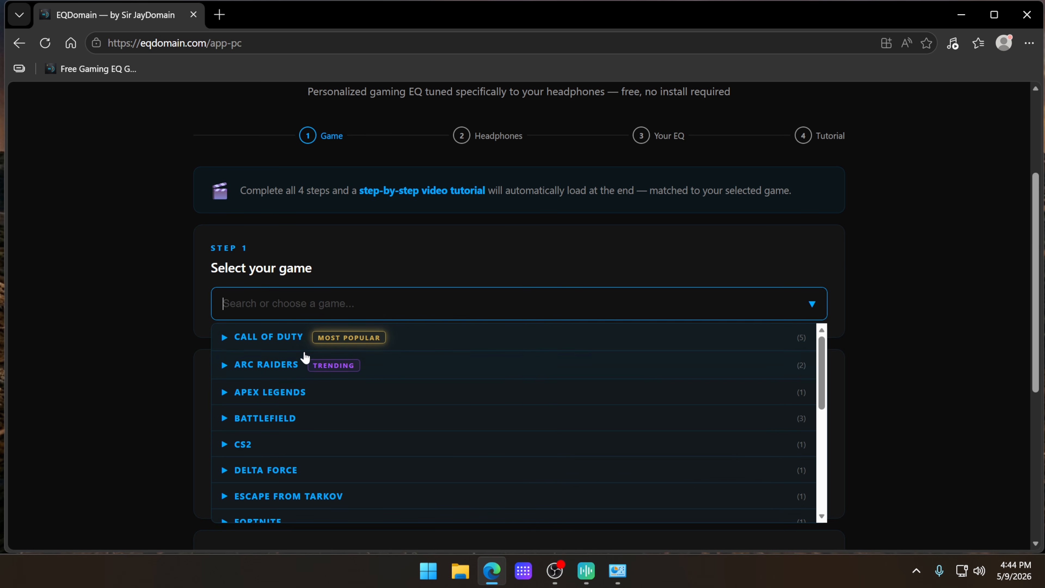
scroll(297, 369, down, 2)
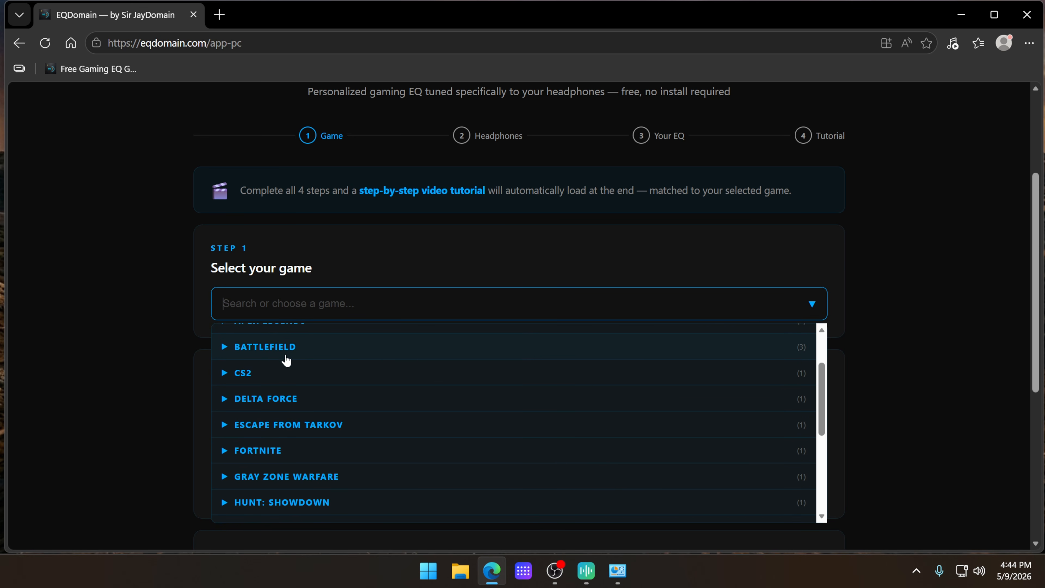
scroll(287, 361, down, 2)
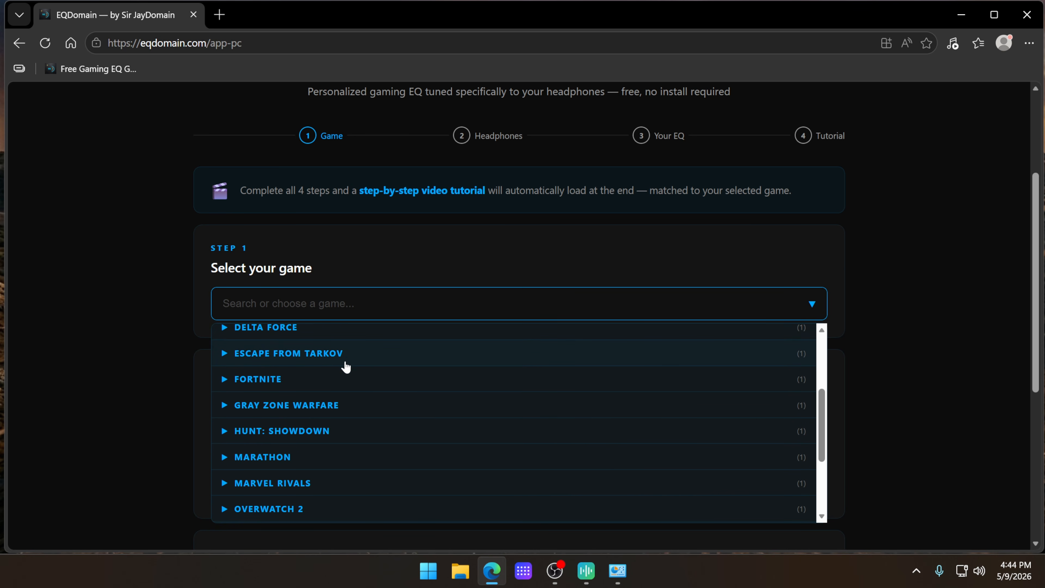
scroll(314, 395, down, 2)
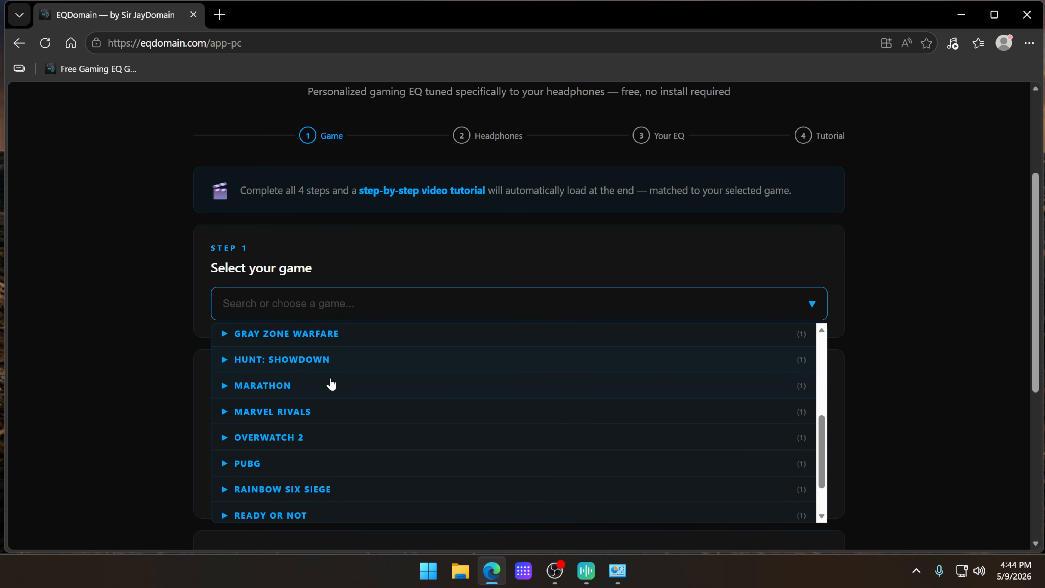
scroll(315, 397, down, 2)
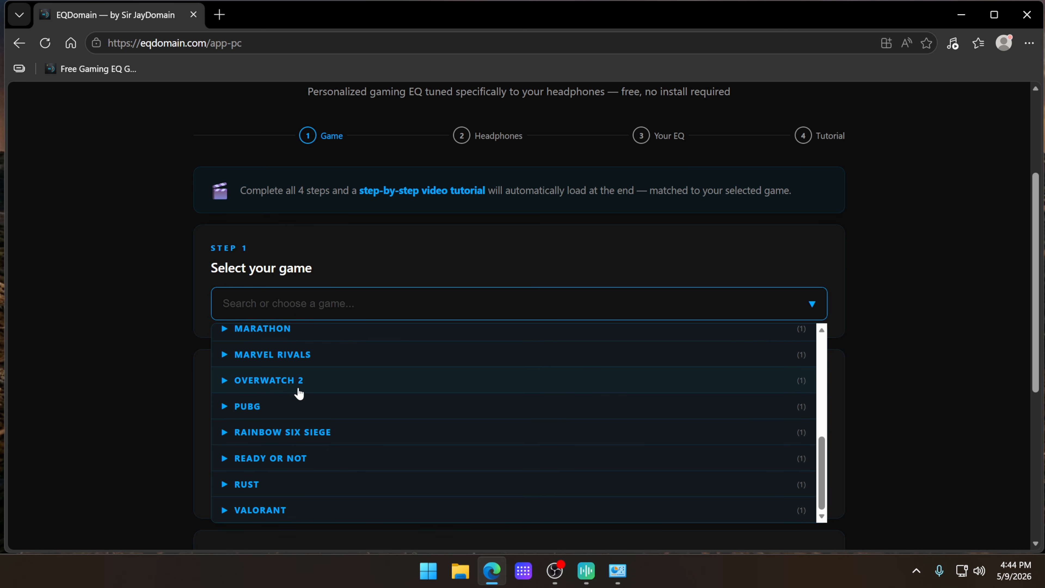
scroll(338, 406, down, 2)
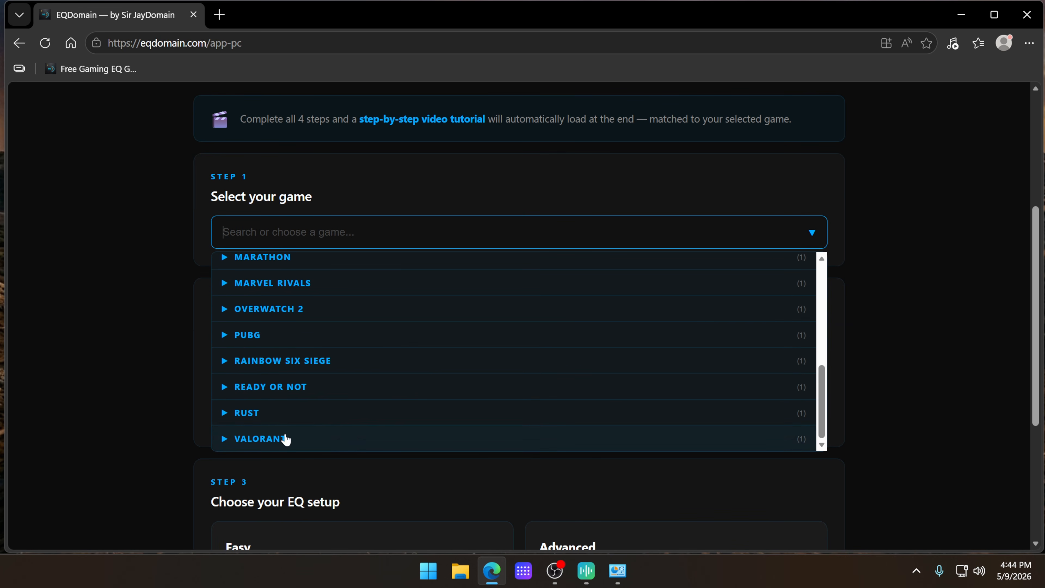
scroll(453, 396, up, 10)
click(350, 337)
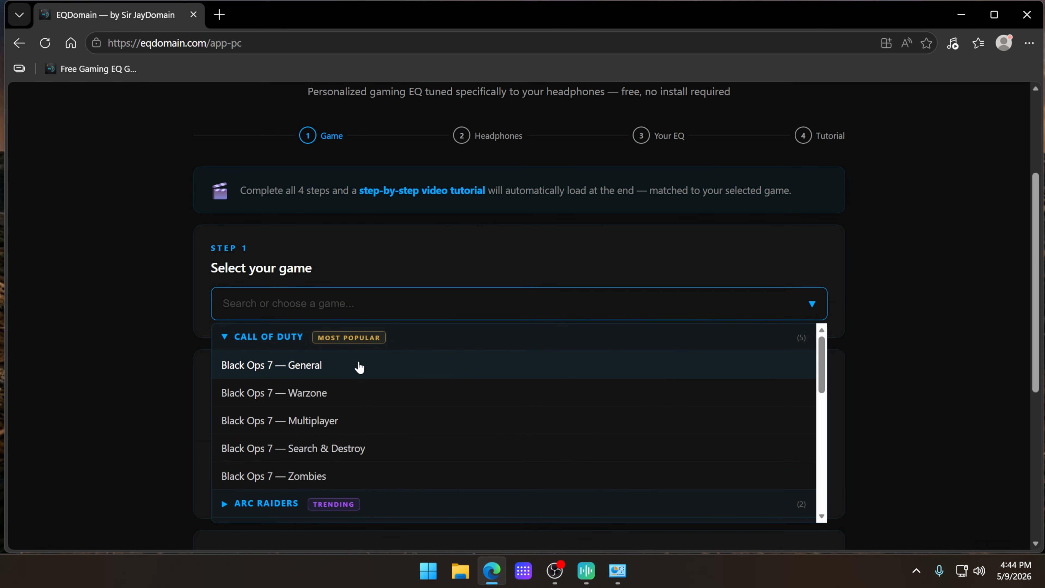
scroll(412, 433, down, 2)
scroll(362, 428, up, 3)
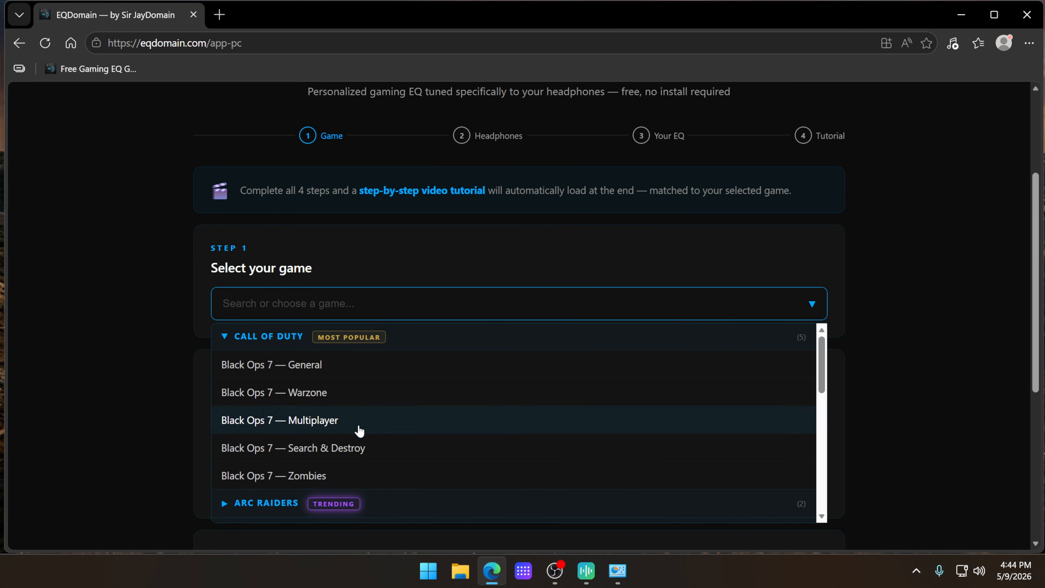
Step: Select Arc Raiders — Competitive as the game profile and check when its target was updated
click(403, 503)
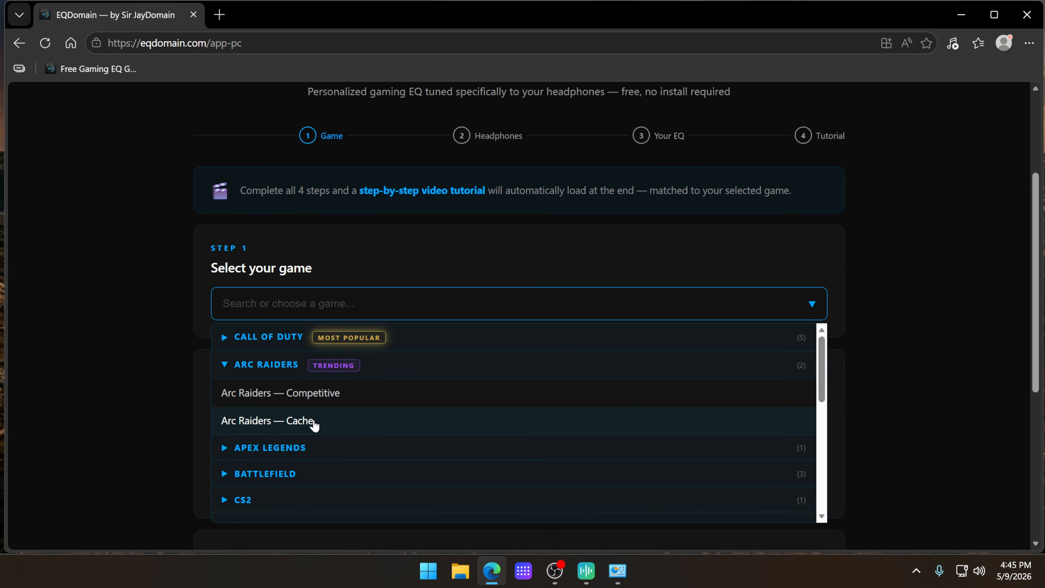
click(338, 396)
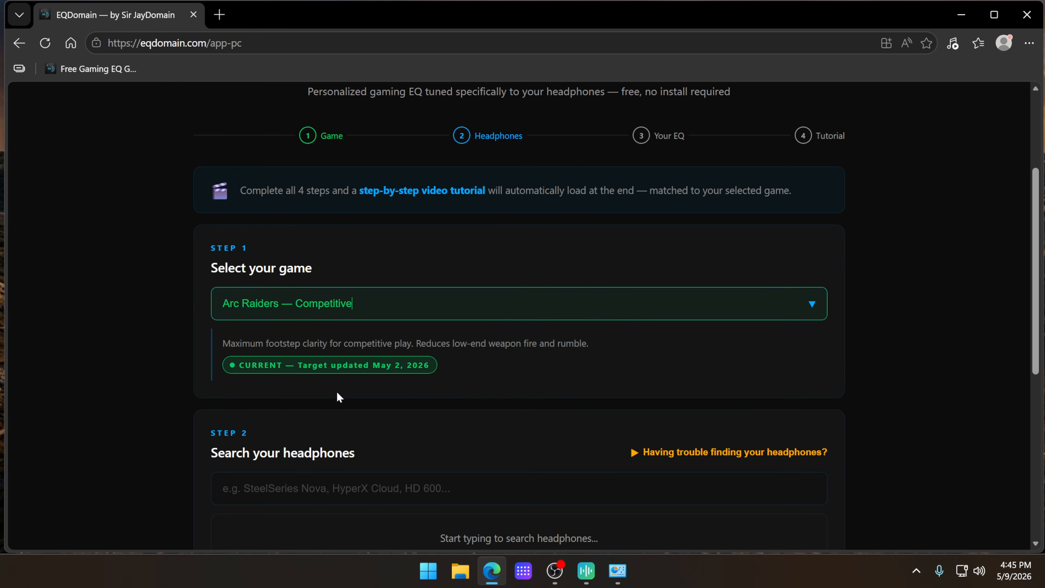
drag(245, 366, 418, 365)
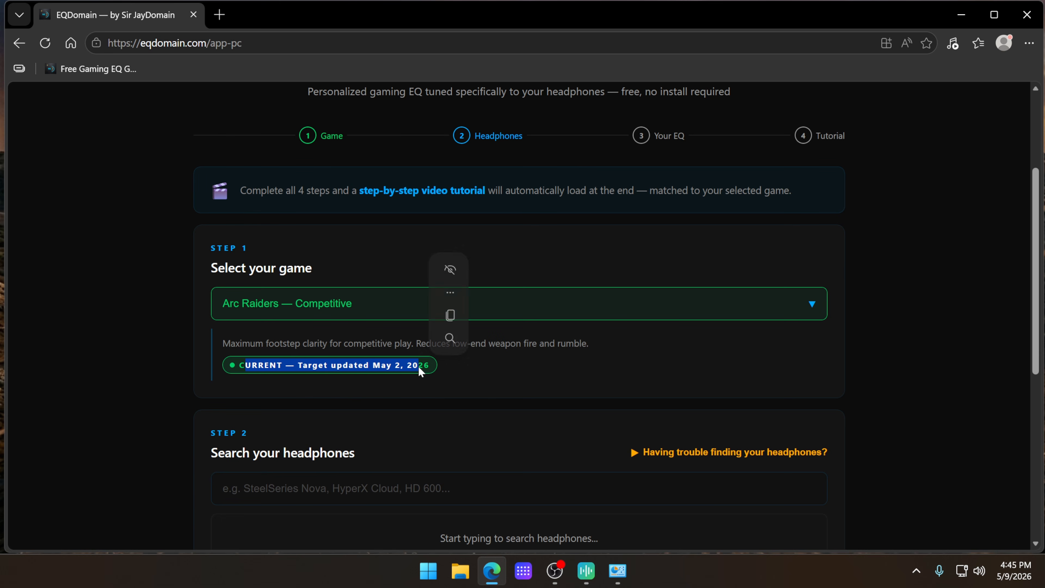
click(280, 384)
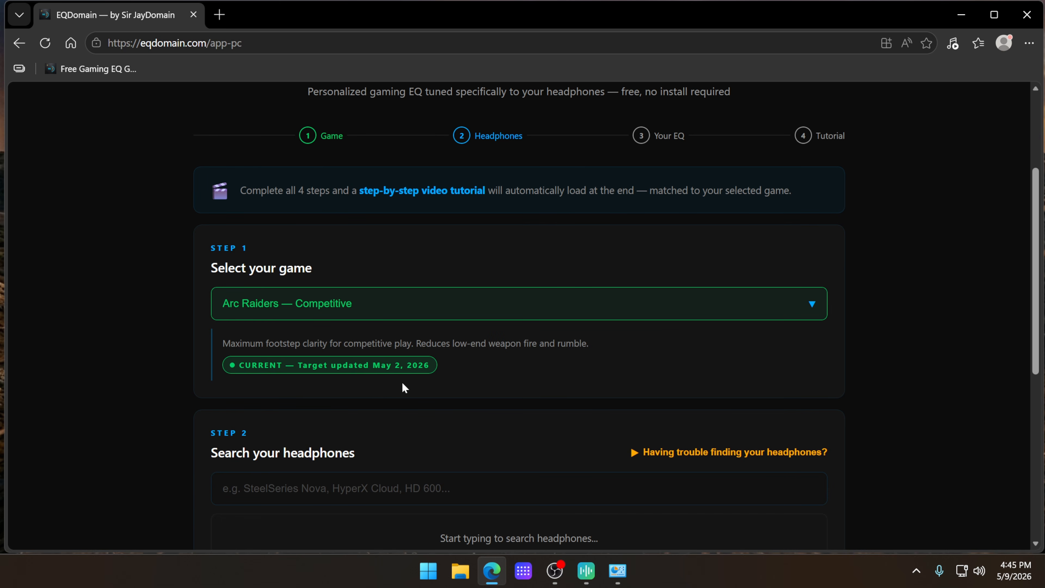
Step: Show the headphone search tips and search the headphone database for HD 560
scroll(427, 386, down, 3)
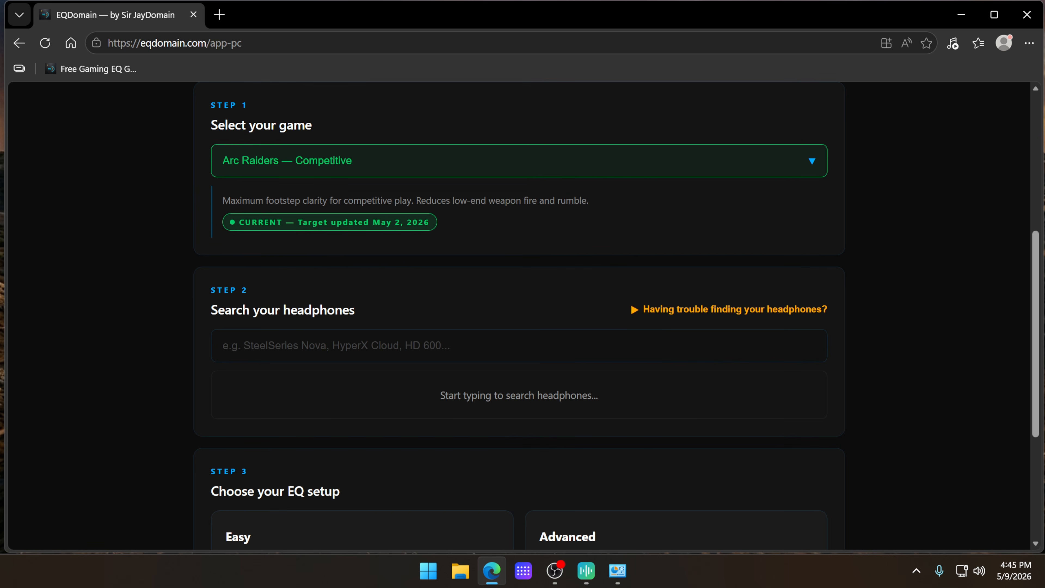
click(666, 311)
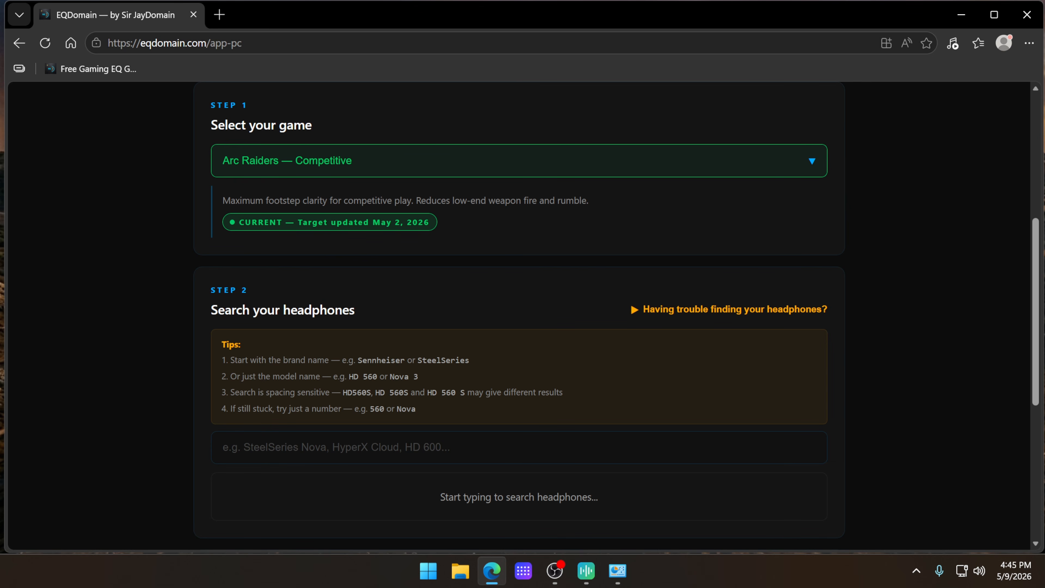
click(519, 448)
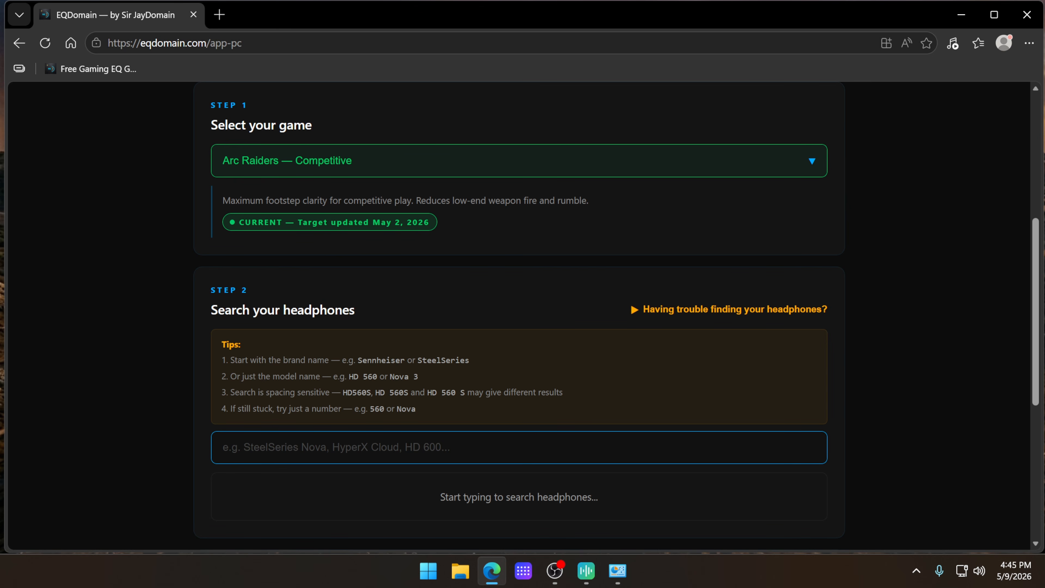
text(HD 560)
scroll(602, 364, down, 6)
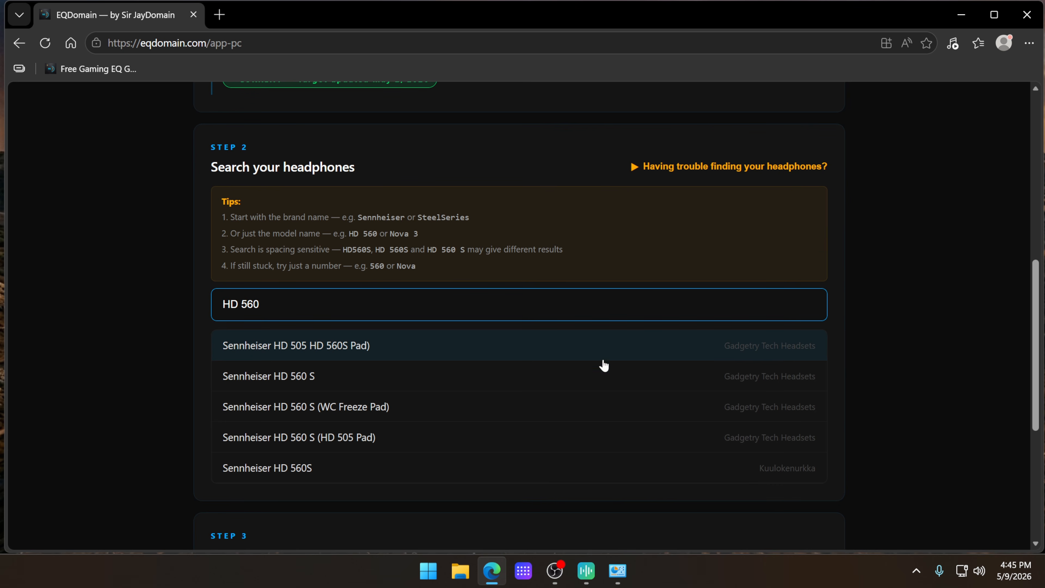
scroll(502, 395, up, 4)
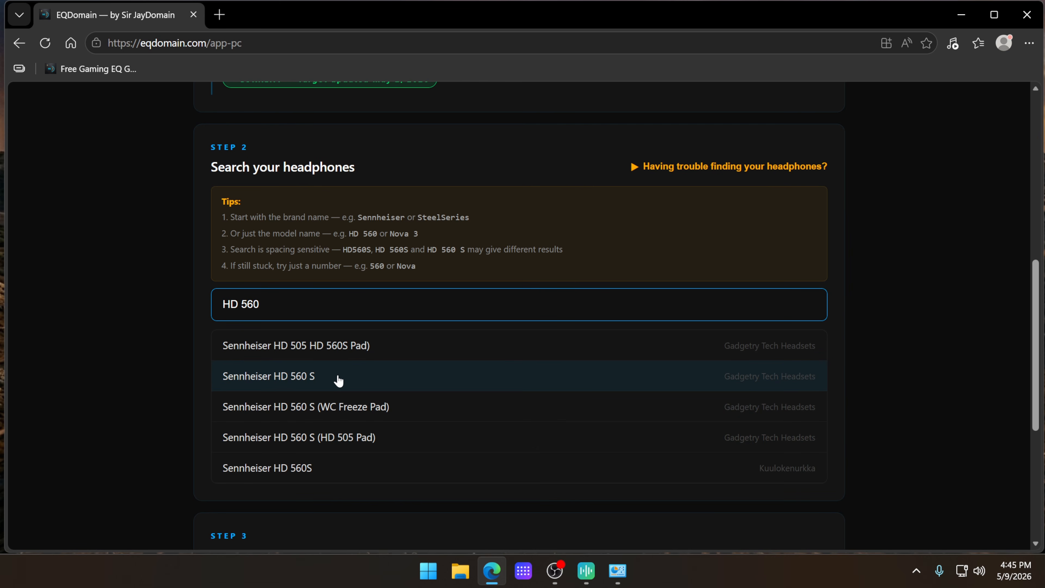
Step: Shorten the headphone search to HD and look through the full list of matching models
key(BackSpace)
key(BackSpace)
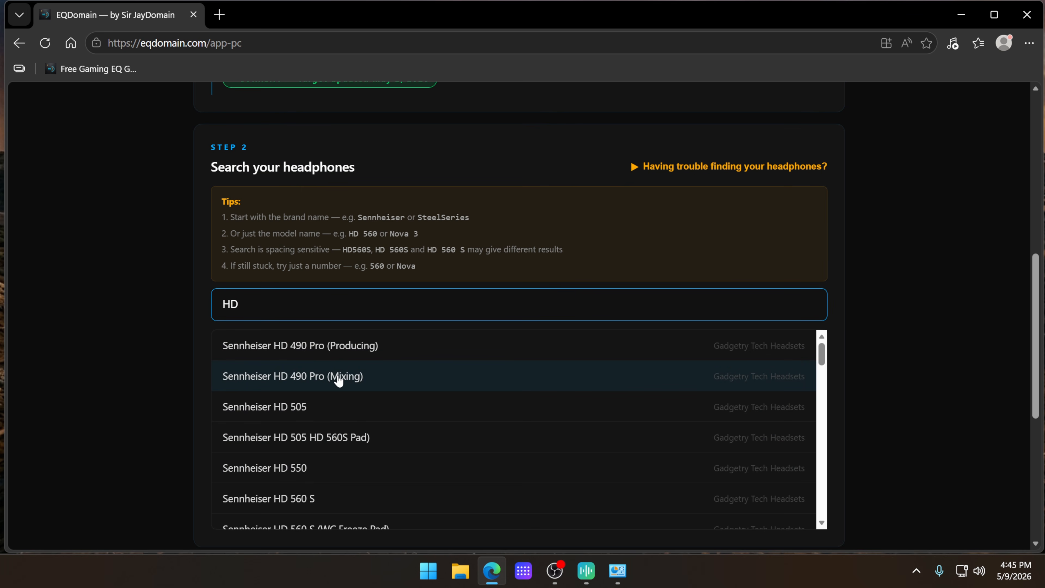
scroll(712, 414, down, 2)
scroll(733, 439, down, 2)
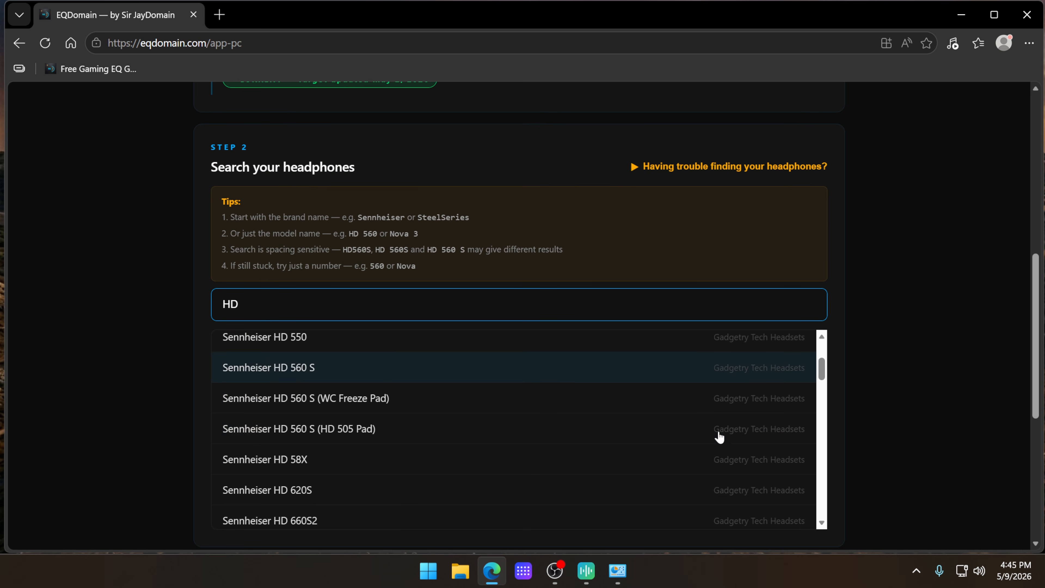
scroll(720, 437, down, 3)
scroll(679, 427, down, 3)
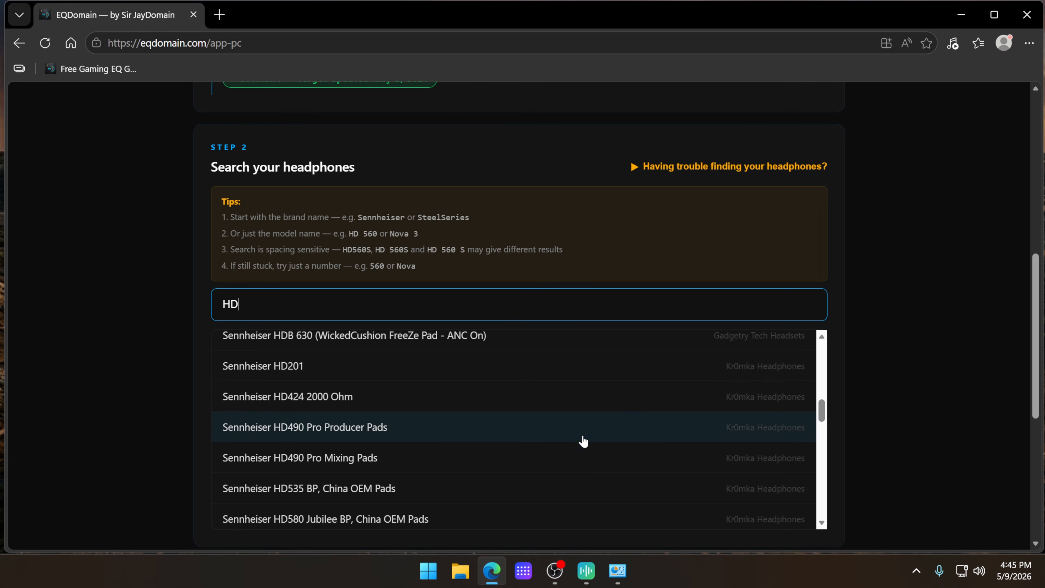
scroll(601, 447, down, 3)
scroll(741, 457, down, 4)
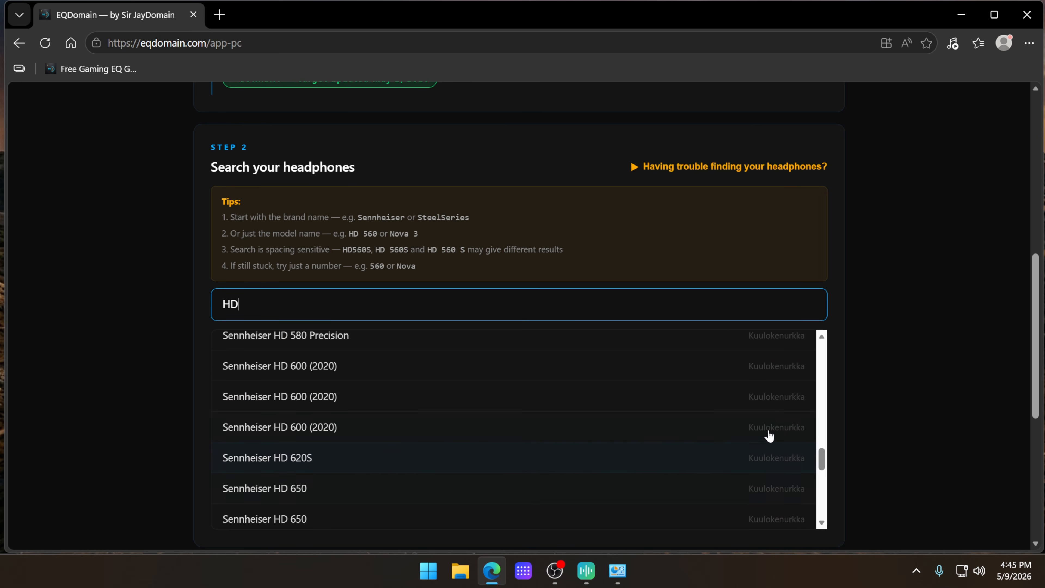
scroll(742, 458, down, 4)
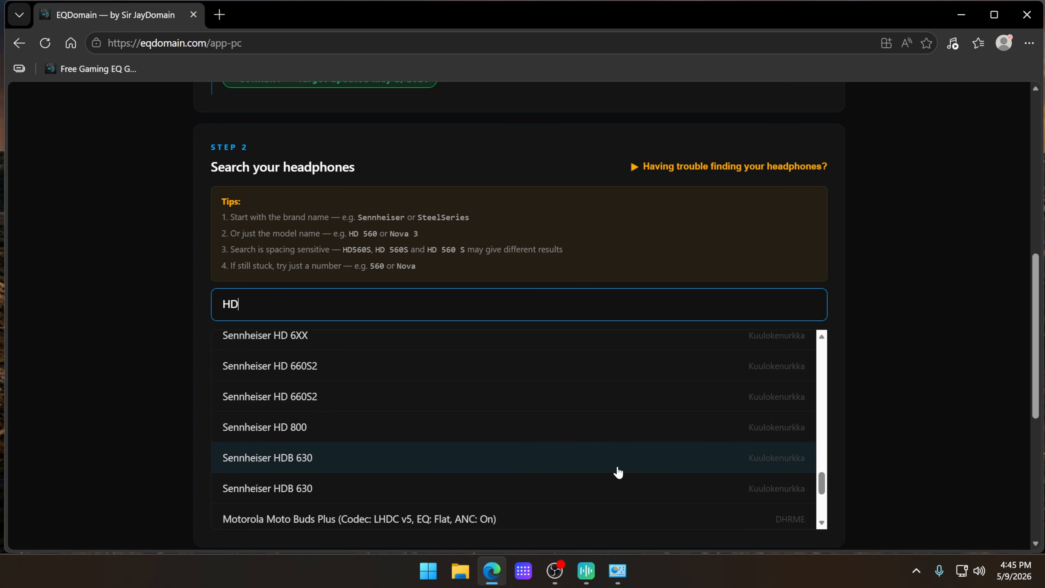
scroll(619, 473, down, 3)
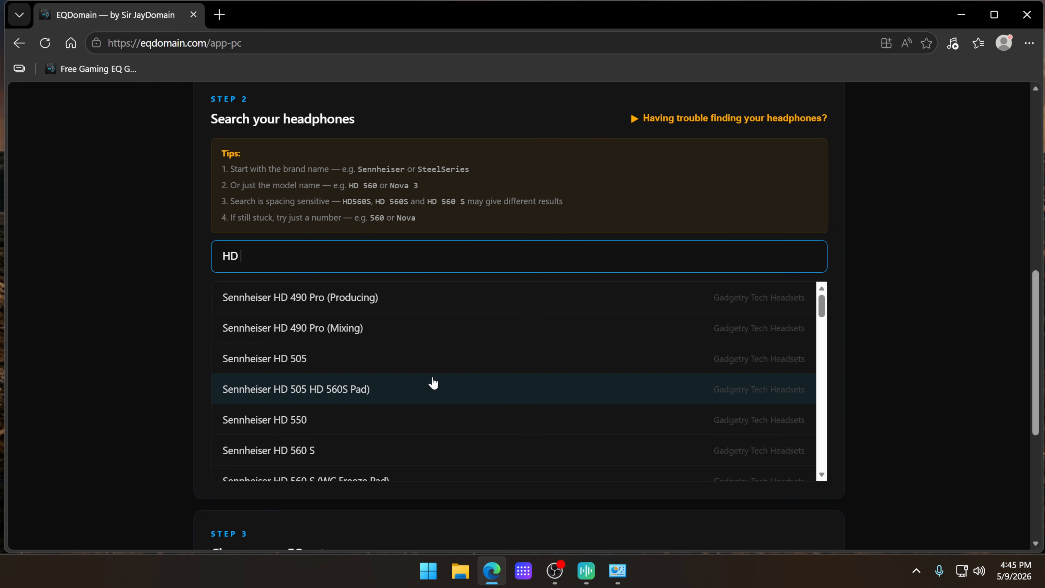
Step: Select Sennheiser HD 560 S as the headphones and generate the EQ with the Advanced two-ReaEQ setup
scroll(412, 362, down, 2)
click(369, 336)
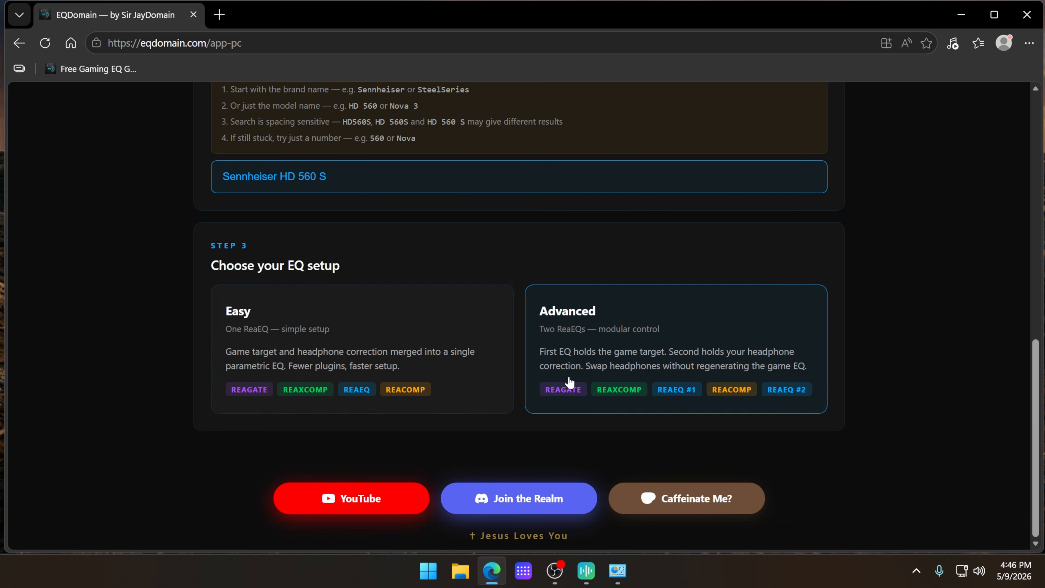
click(693, 336)
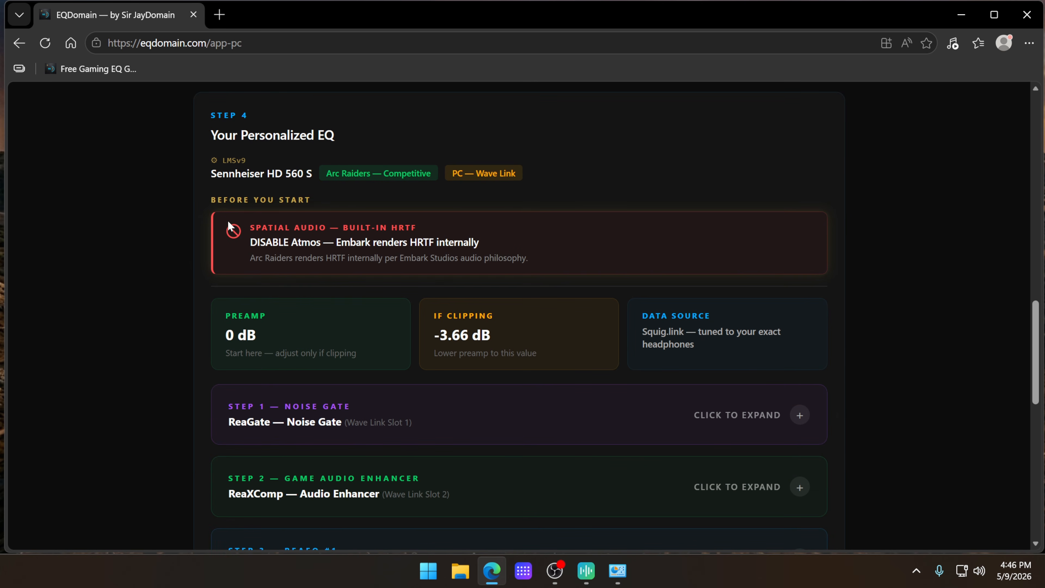
Step: Read the spatial audio advice for Arc Raiders and look over the plugin sections of the personalized EQ
drag(229, 222, 529, 258)
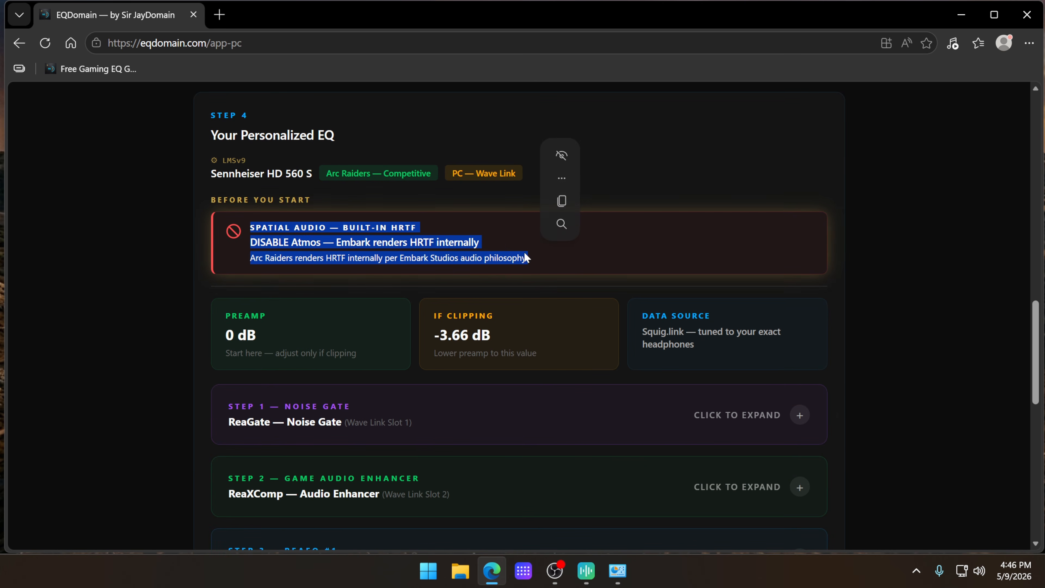
click(254, 250)
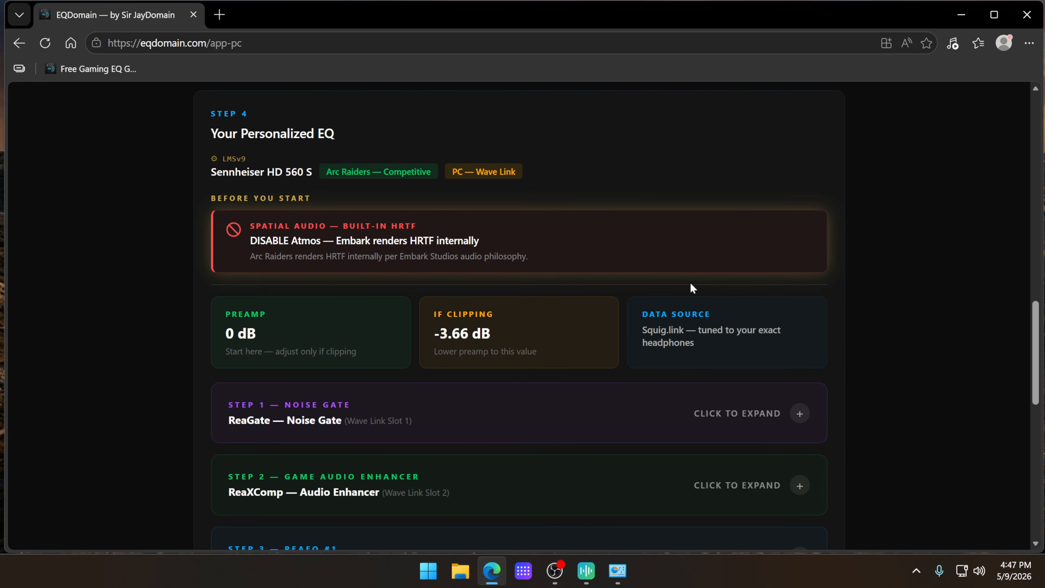
scroll(691, 287, down, 3)
scroll(617, 365, down, 4)
scroll(640, 355, up, 4)
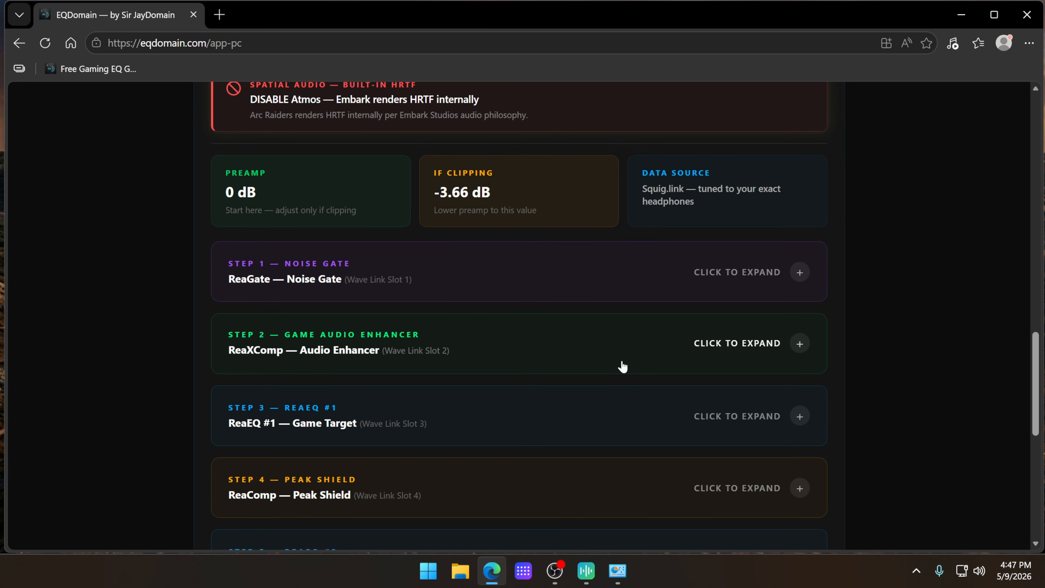
Step: Switch the game profile to Black Ops 7 — Warzone and read its spatial audio recommendation
scroll(621, 365, up, 15)
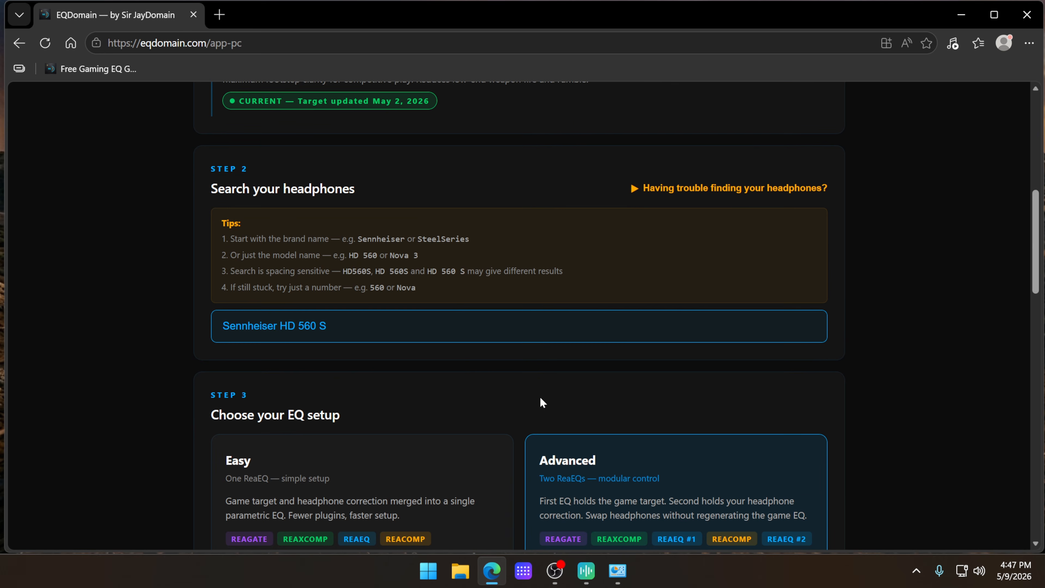
click(535, 264)
click(484, 288)
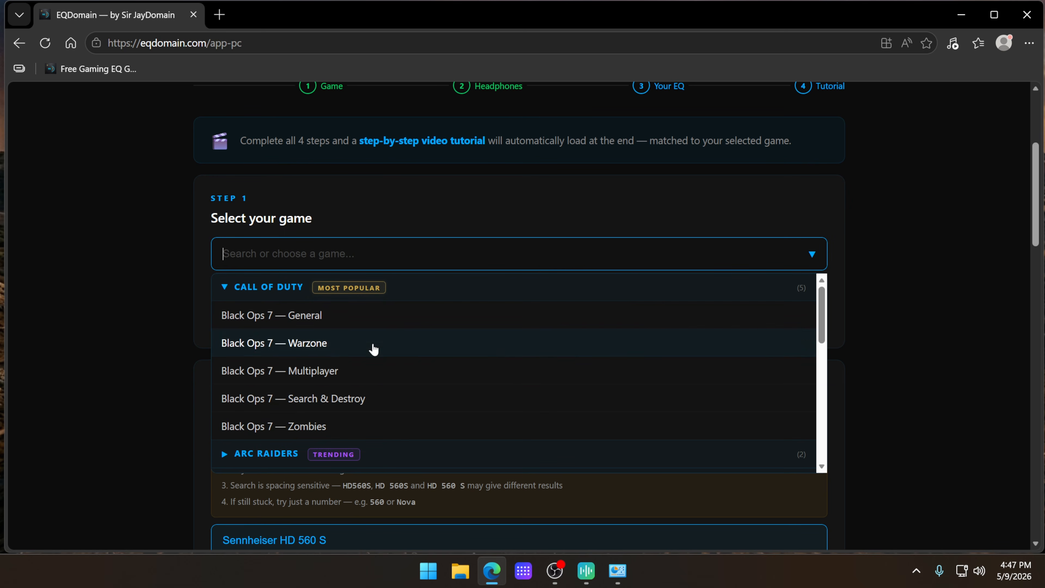
click(363, 365)
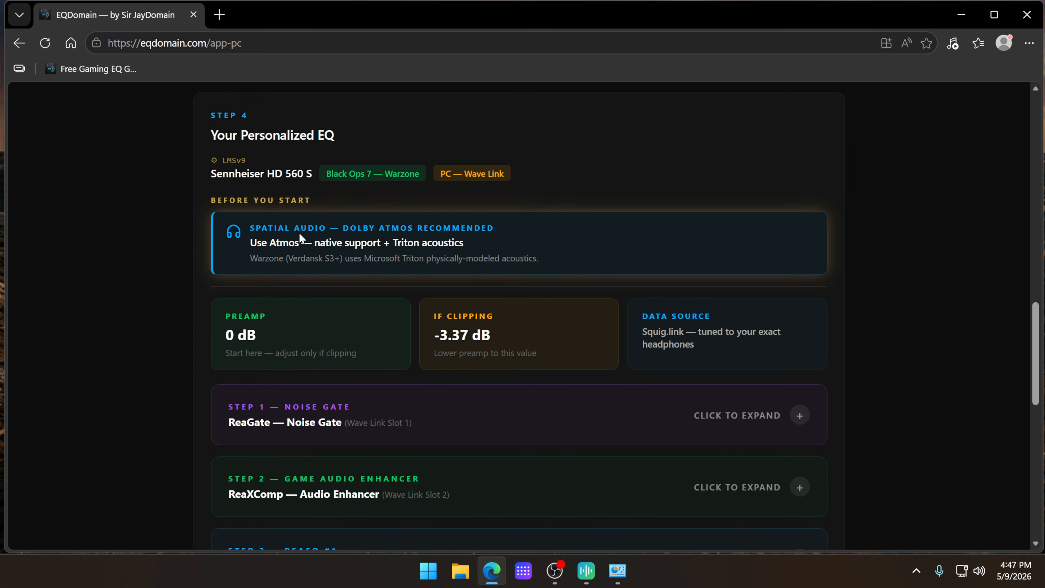
drag(249, 225, 469, 247)
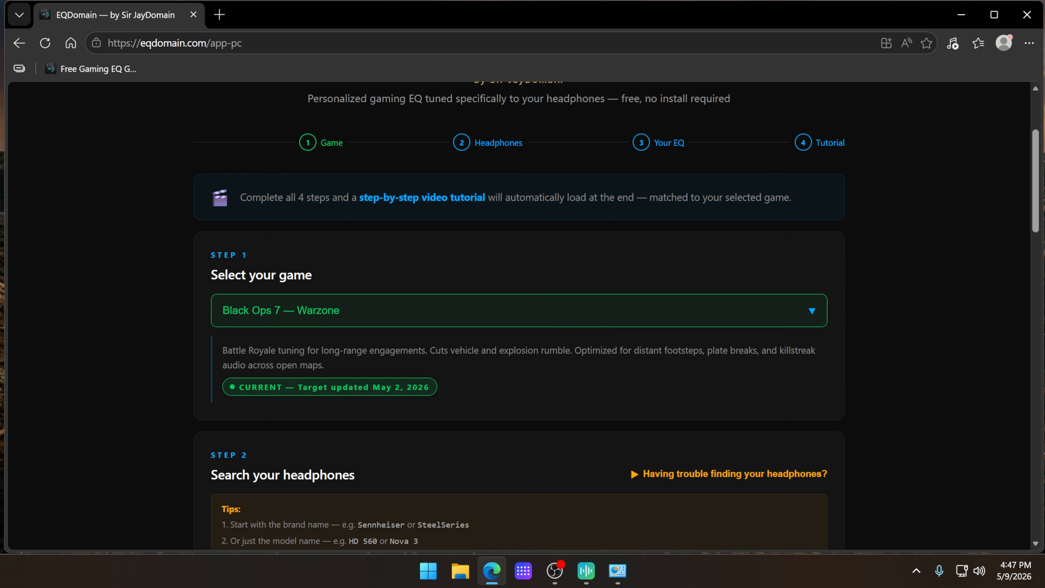
Step: Set the game profile back to Arc Raiders — Competitive and review the order of the five plugin sections
click(441, 320)
click(344, 434)
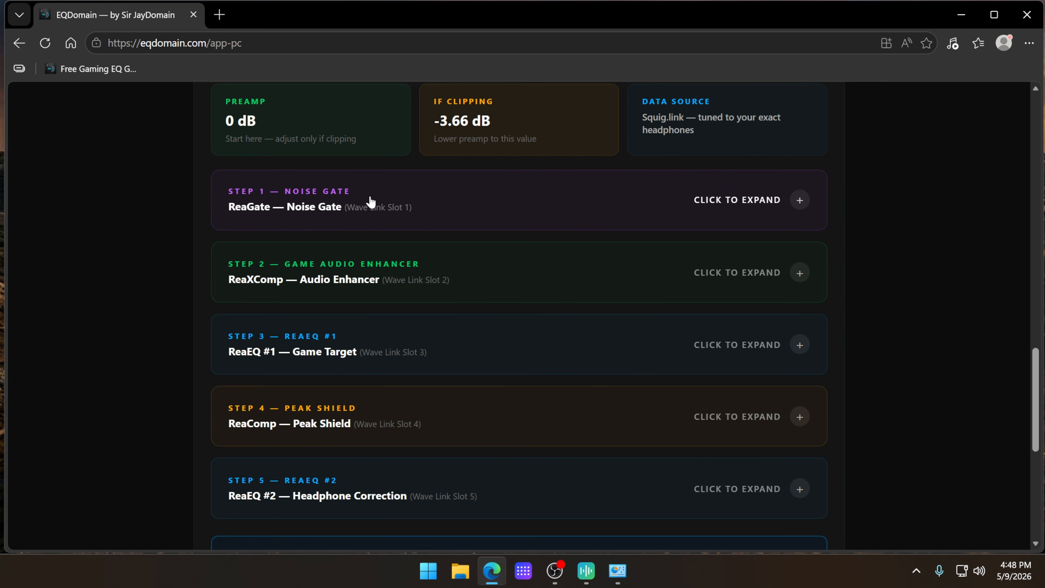
scroll(404, 313, down, 2)
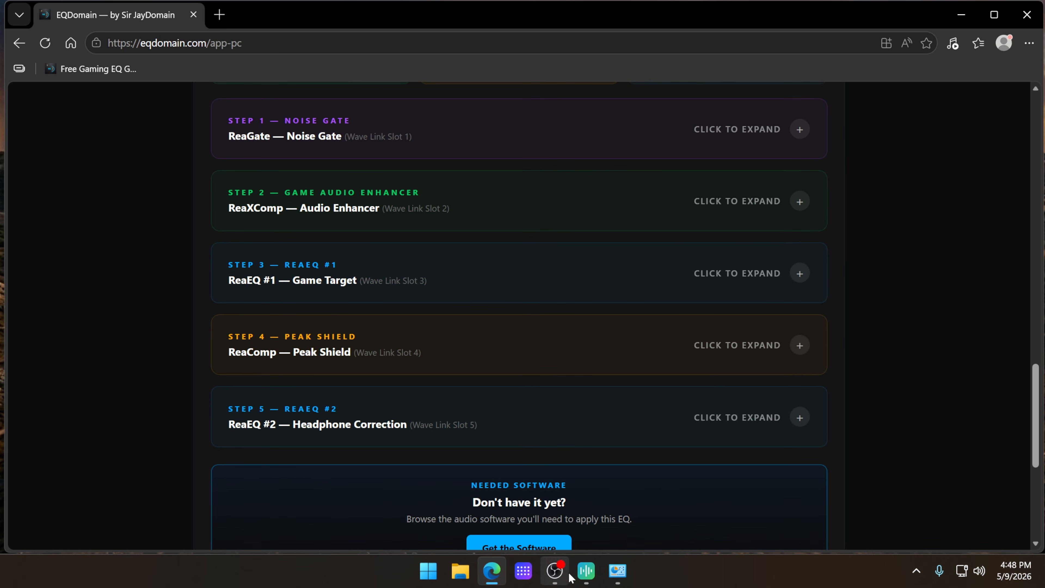
Step: Switch to Wave Link, open the ARC channel's audio effects and add ReaGate (ReaPlugs Edition), closing its plugin window
click(586, 570)
click(467, 388)
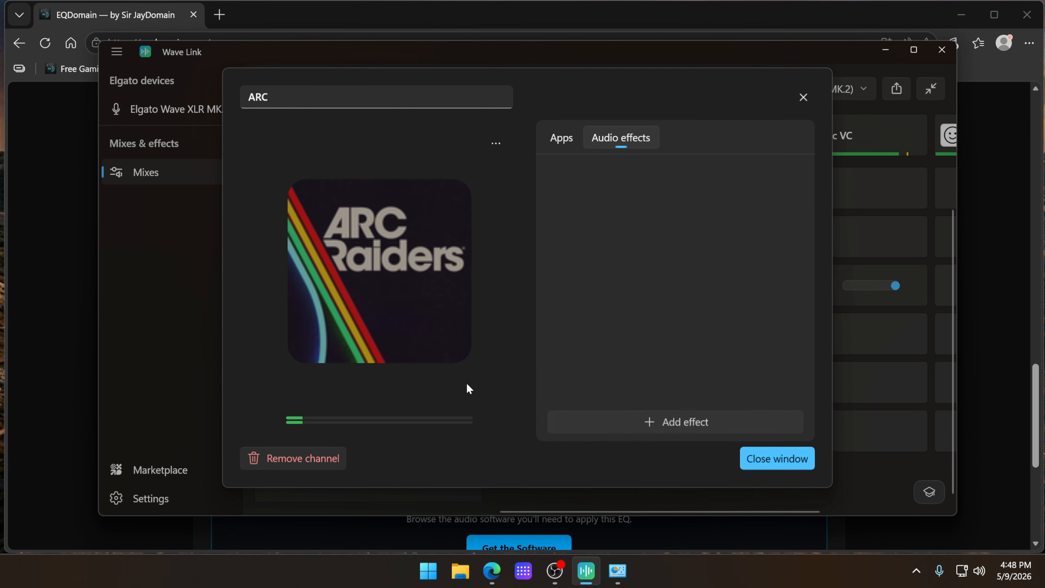
click(667, 419)
mouse_move(667, 445)
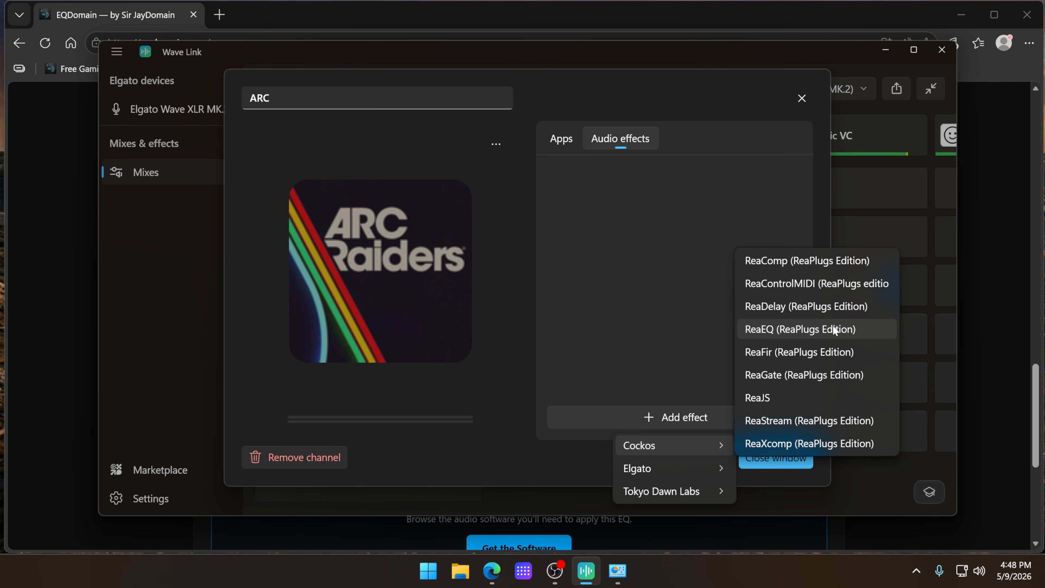
click(803, 374)
click(564, 68)
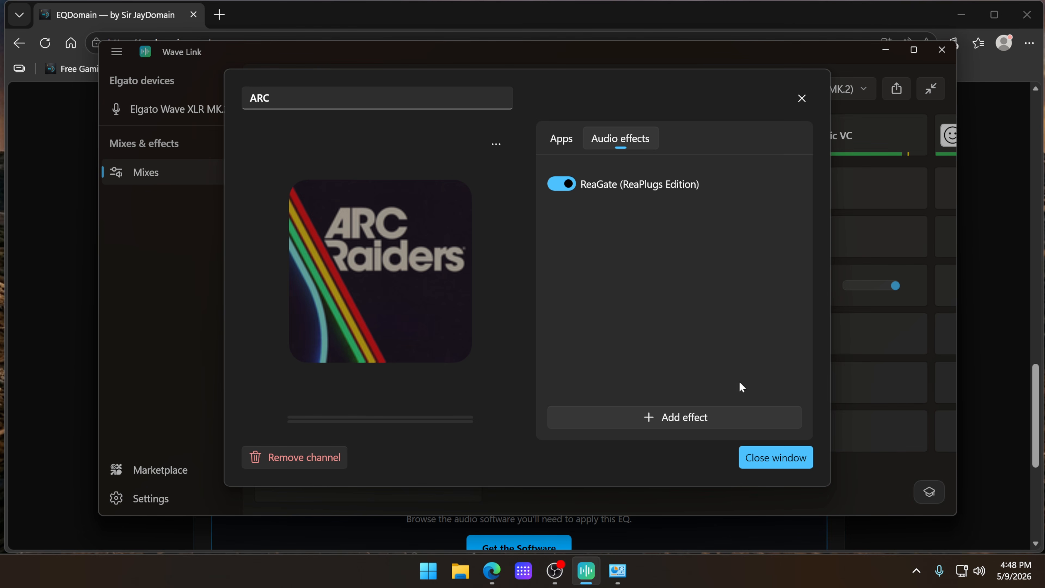
Step: Place the browser and Wave Link side by side and add ReaXcomp (ReaPlugs Edition) to the ARC channel
click(674, 417)
mouse_move(683, 447)
click(802, 98)
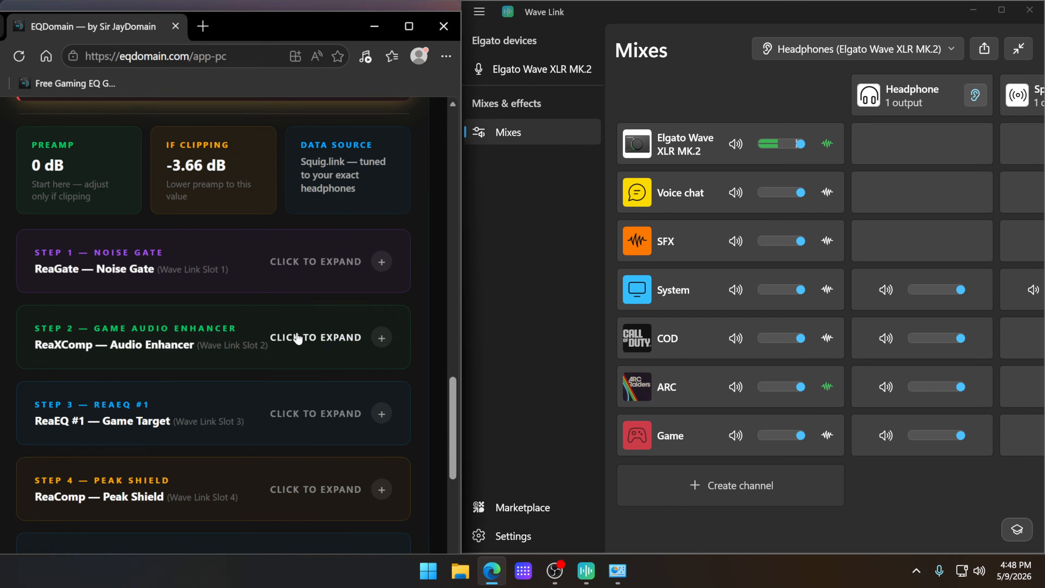
click(637, 387)
click(897, 433)
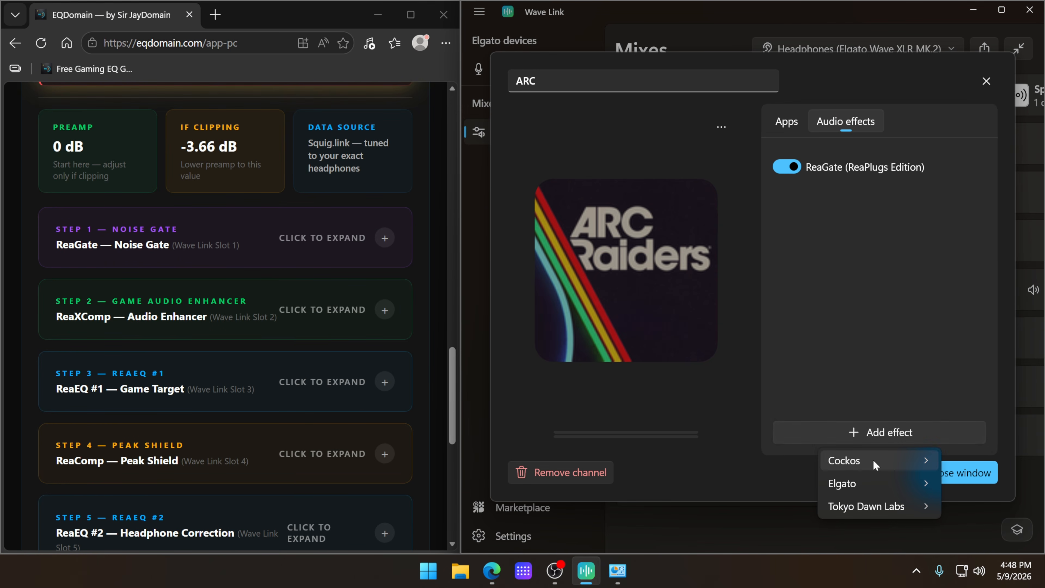
mouse_move(873, 464)
click(729, 457)
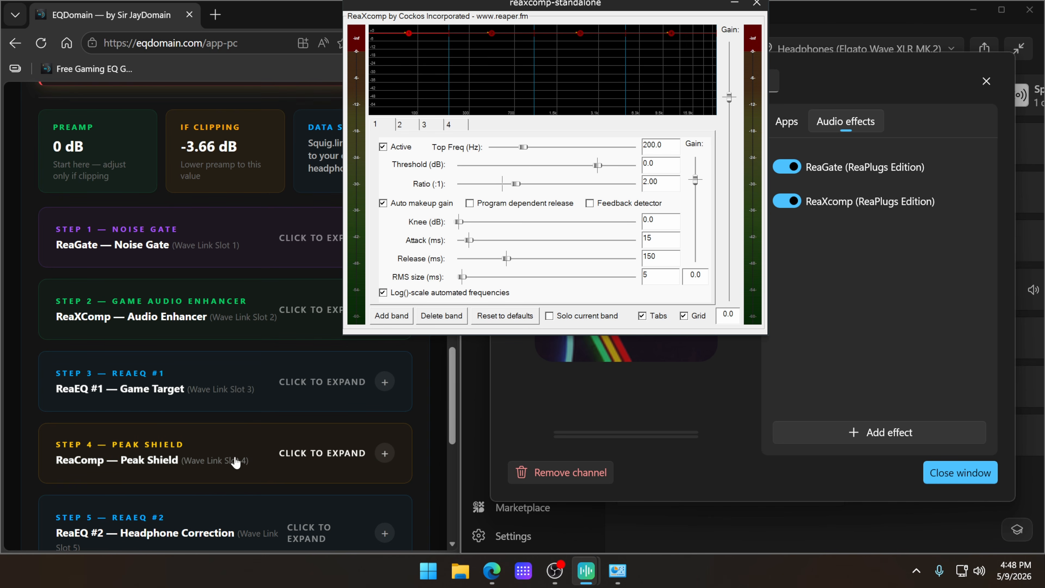
Step: Add ReaEQ (ReaPlugs Edition) as the ARC channel's third effect and close its plugin window
scroll(263, 460, down, 1)
scroll(263, 460, down, 3)
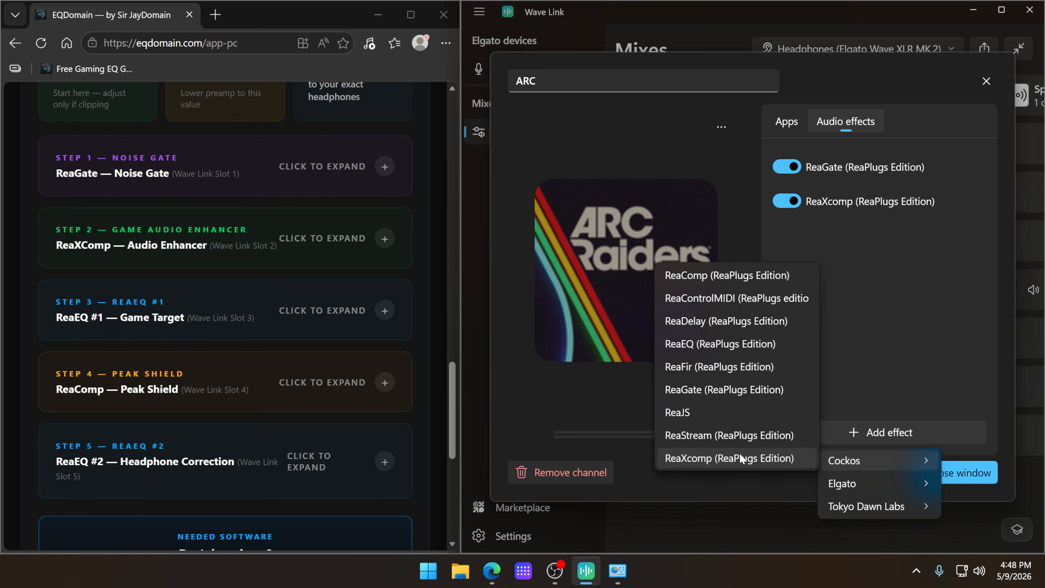
click(751, 339)
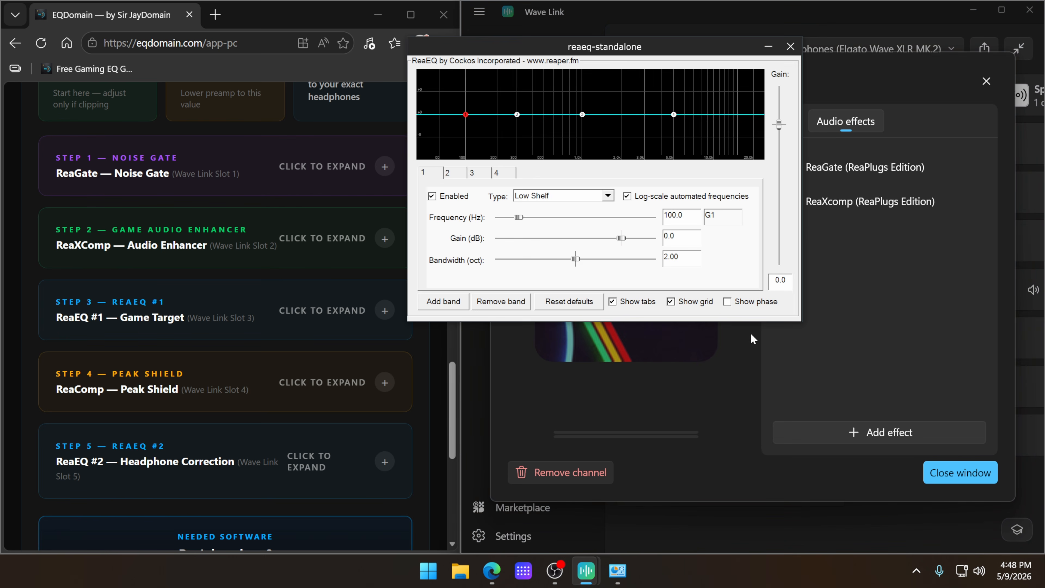
click(791, 47)
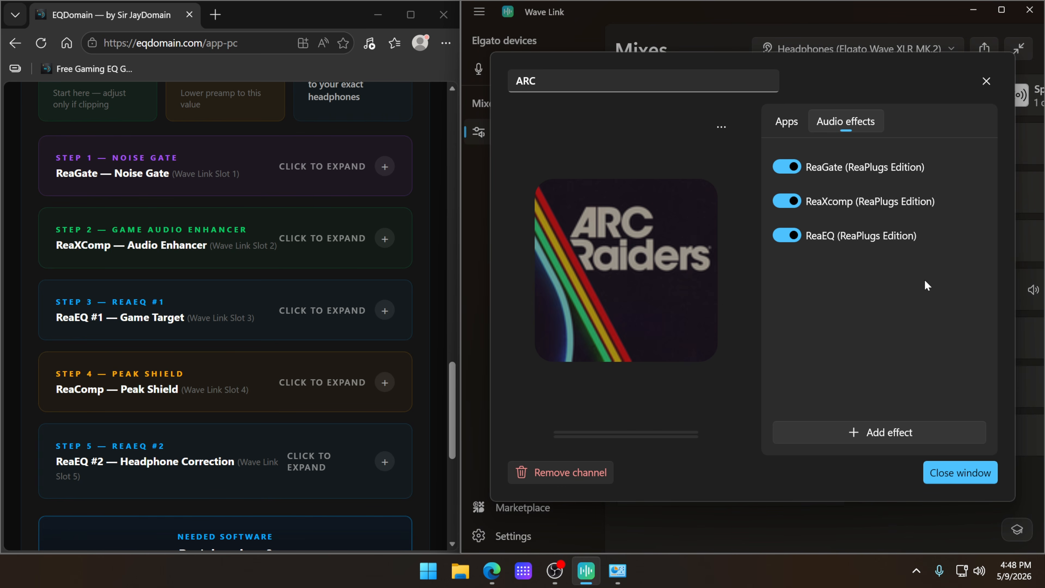
Step: Expand the noise gate settings in EQDomain and copy the -52 dB threshold into the ARC channel's ReaGate
click(384, 166)
scroll(206, 198, down, 2)
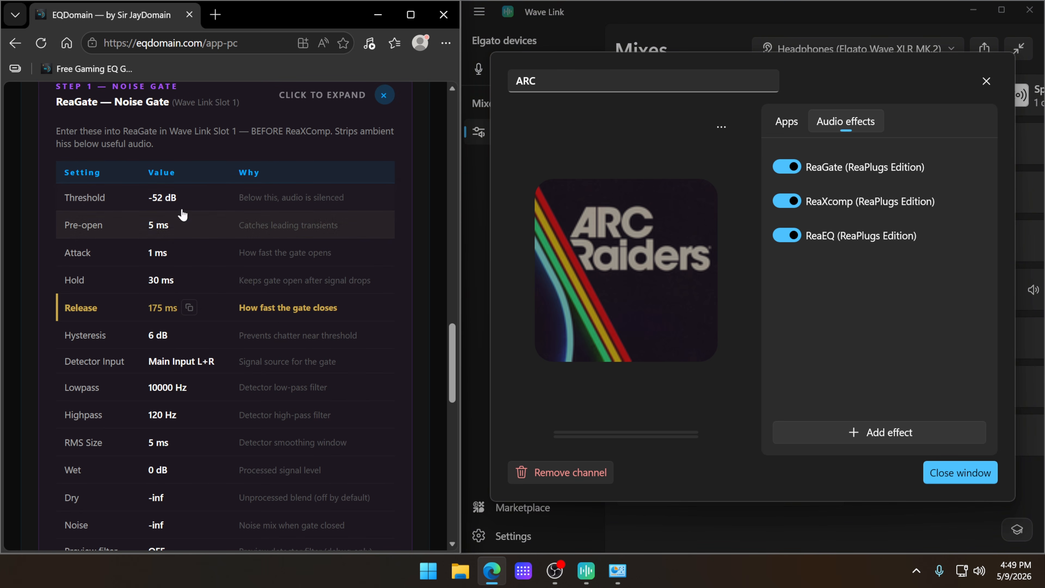
click(262, 201)
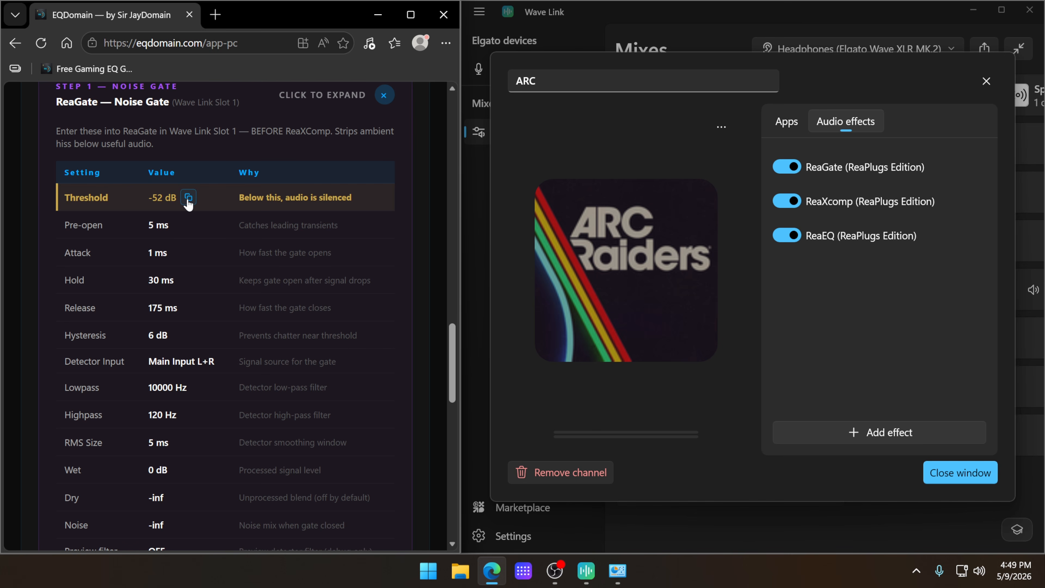
click(947, 167)
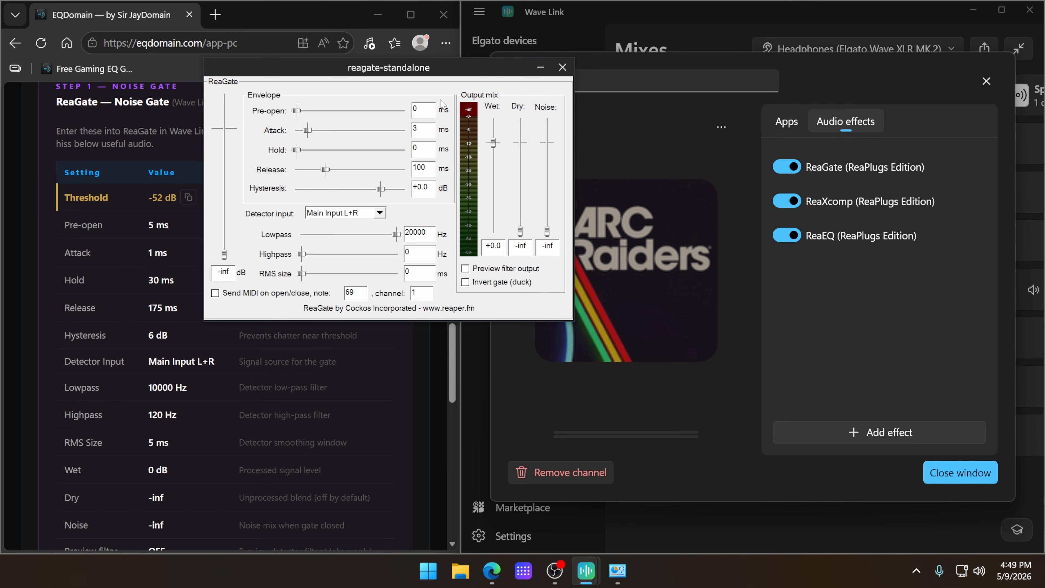
drag(389, 72, 660, 101)
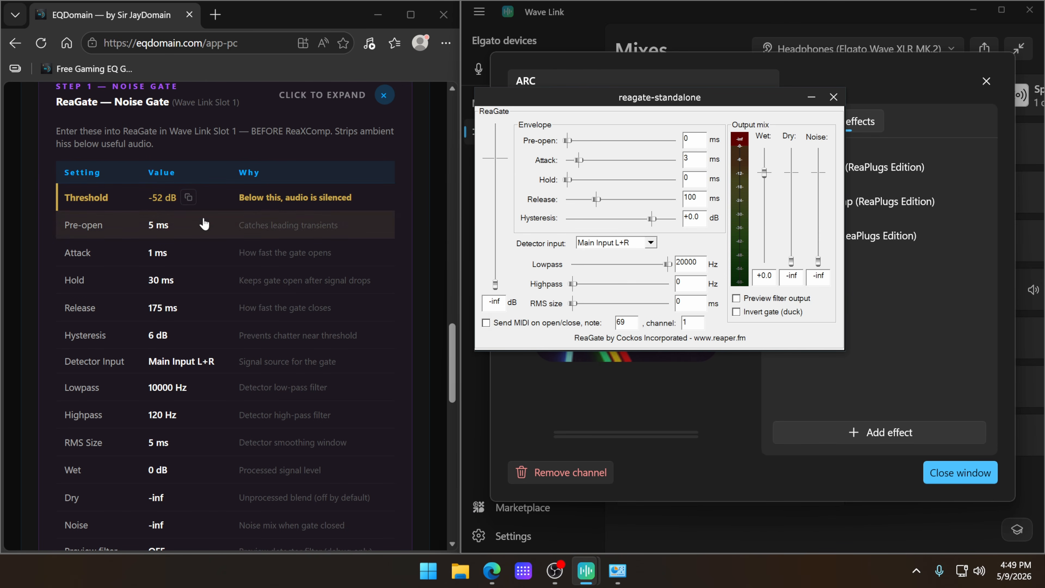
click(189, 197)
drag(503, 302, 462, 302)
key(ctrl+v)
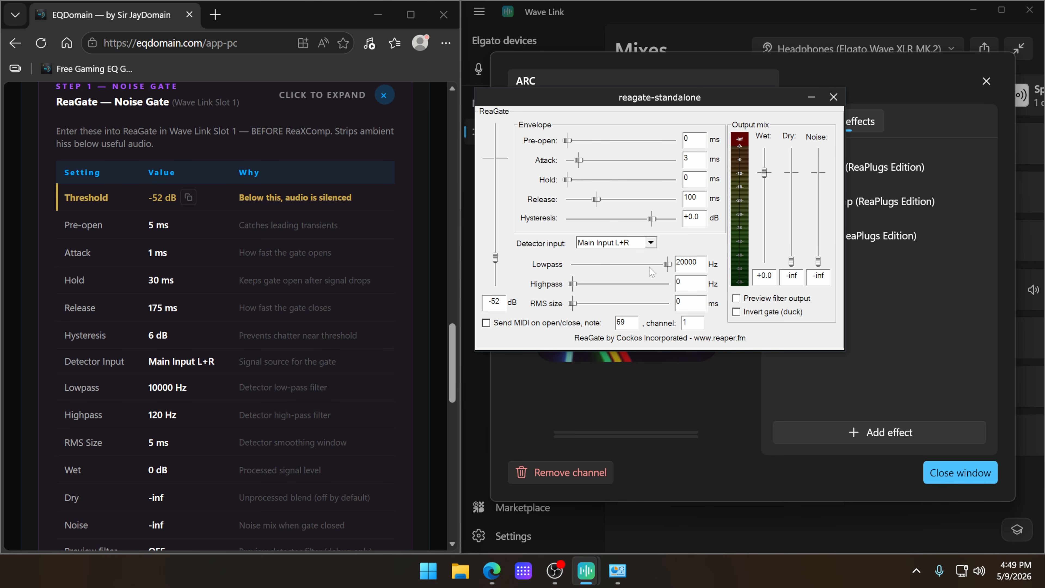
Step: Copy the 5 ms pre-open value from EQDomain into ReaGate and close the plugin window
click(204, 233)
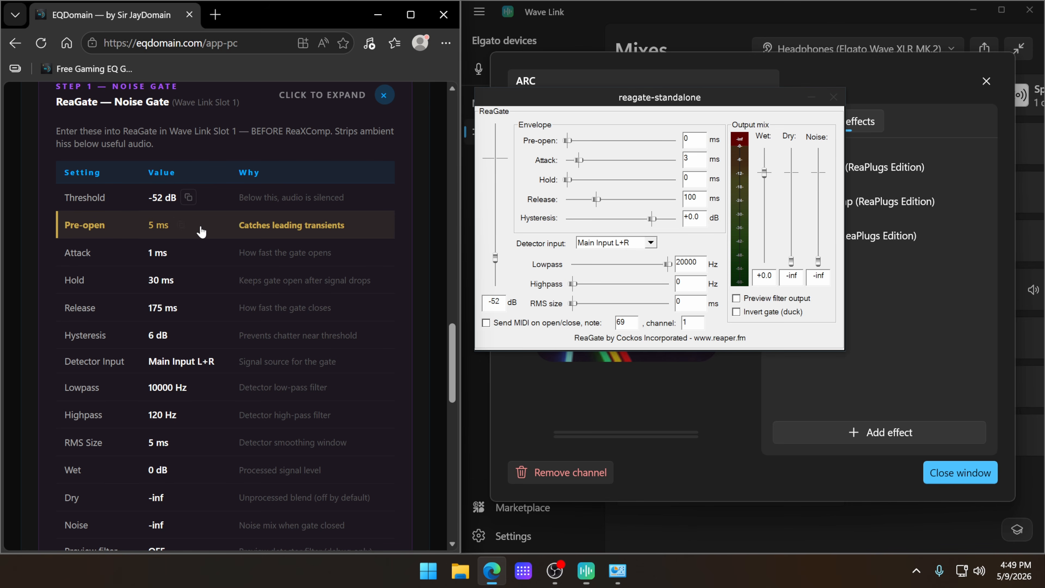
click(181, 226)
drag(695, 140, 658, 143)
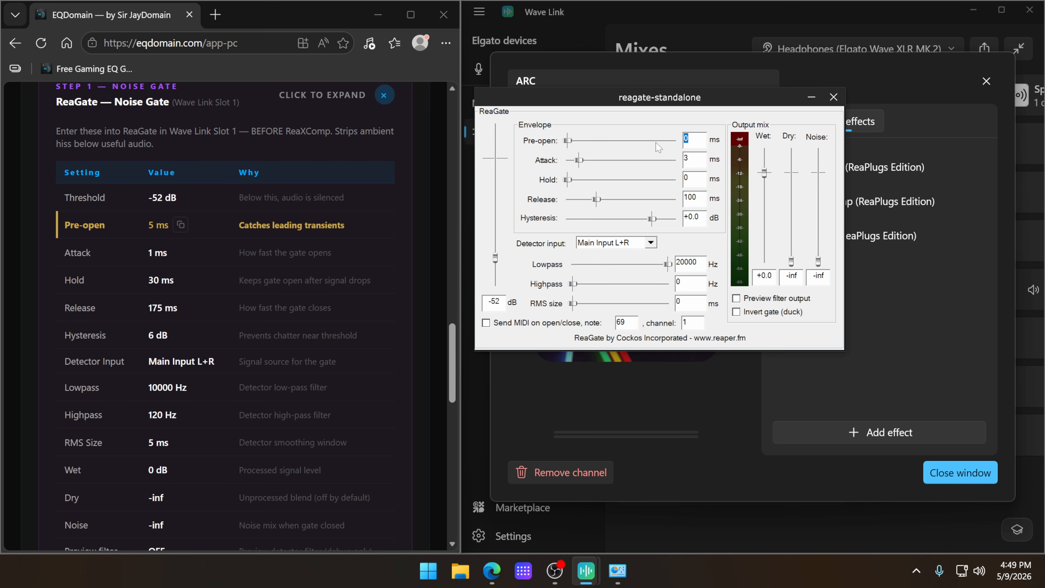
key(ctrl+v)
click(835, 96)
Step: Expand the ReaXComp Audio Enhancer settings in EQDomain and open the ARC channel's ReaXcomp plugin window
scroll(361, 249, down, 10)
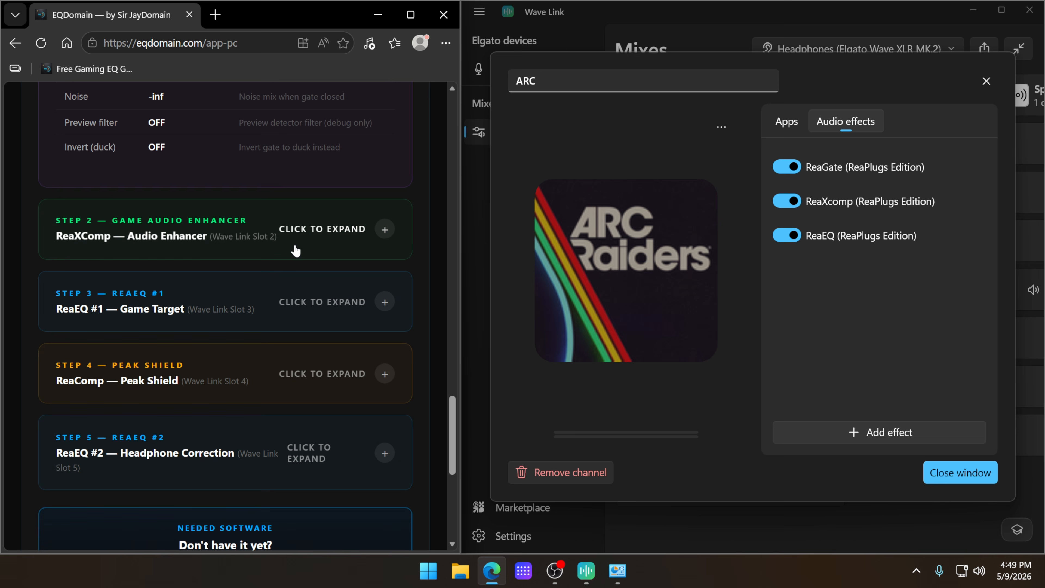
scroll(385, 230, down, 5)
scroll(362, 237, up, 8)
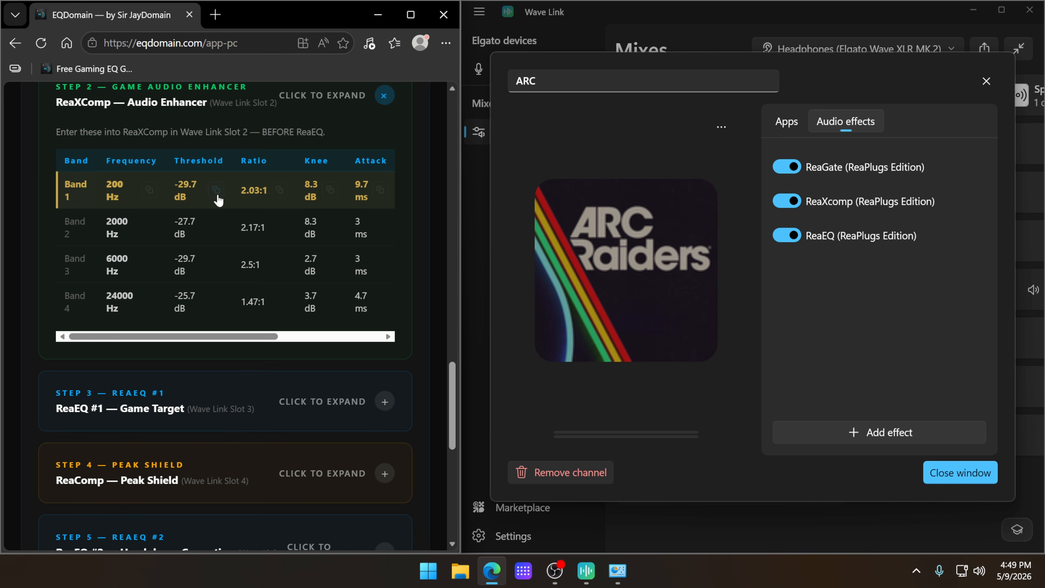
click(844, 201)
drag(761, 156, 747, 122)
Step: Copy band 1's 200 Hz frequency and -29.7 dB threshold from EQDomain into ReaXcomp and close the plugin window
click(149, 190)
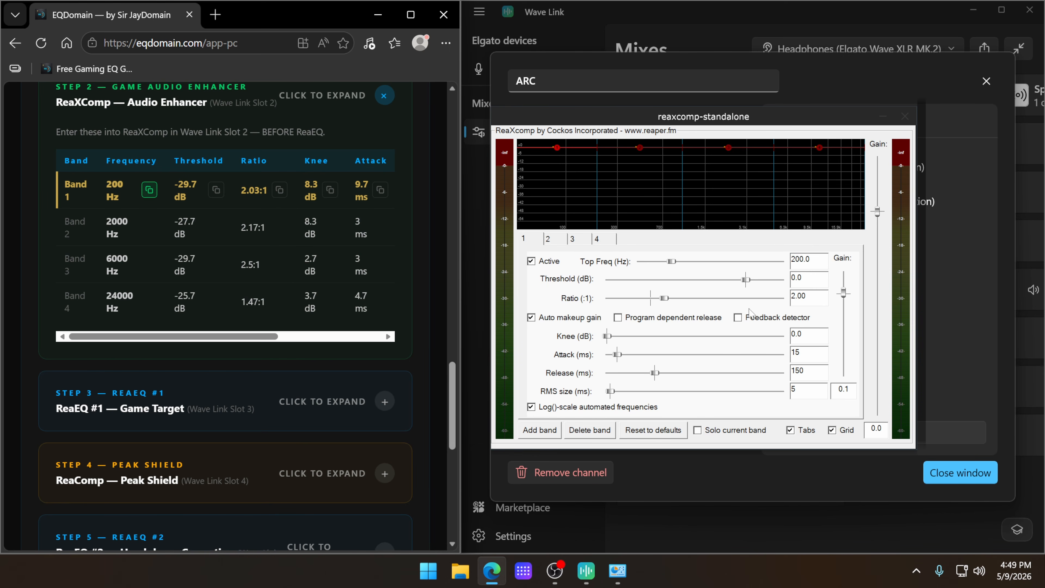
double_click(806, 259)
key(ctrl+v)
click(216, 190)
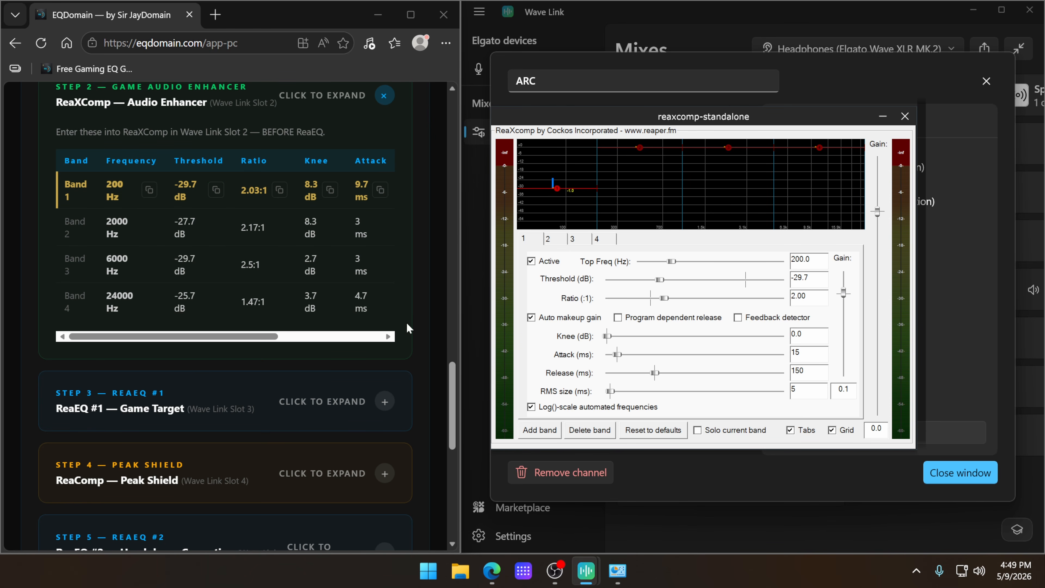
click(905, 116)
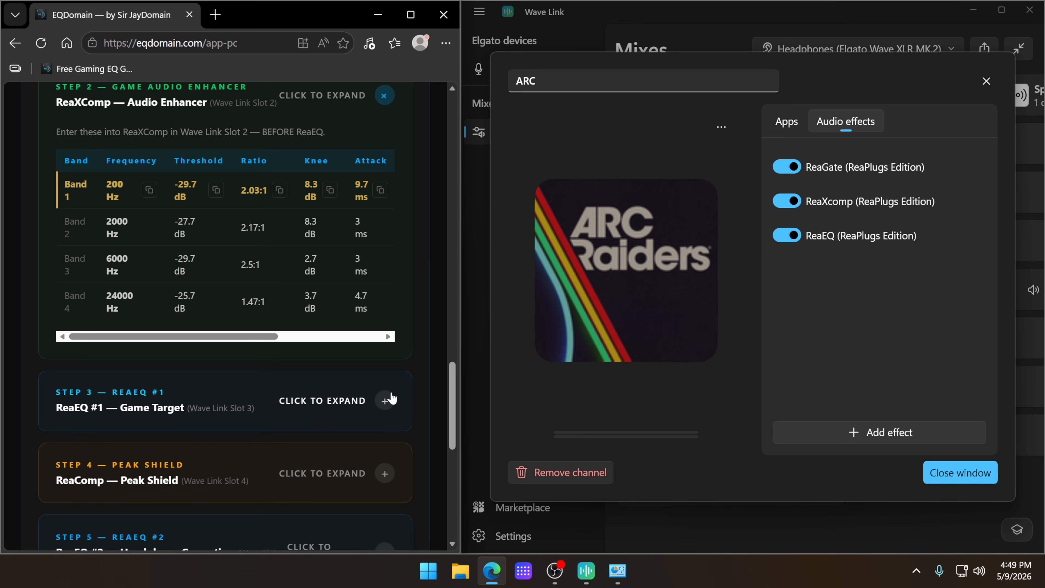
Step: Expand the ReaEQ #1 Game Target settings in EQDomain and open the ARC channel's ReaEQ beside them
click(390, 399)
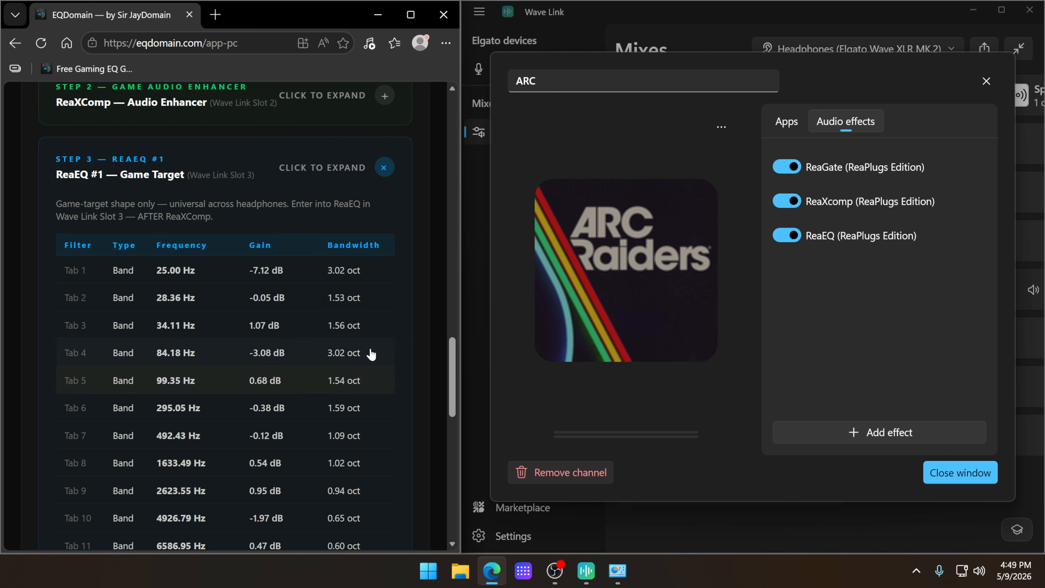
scroll(373, 284, down, 3)
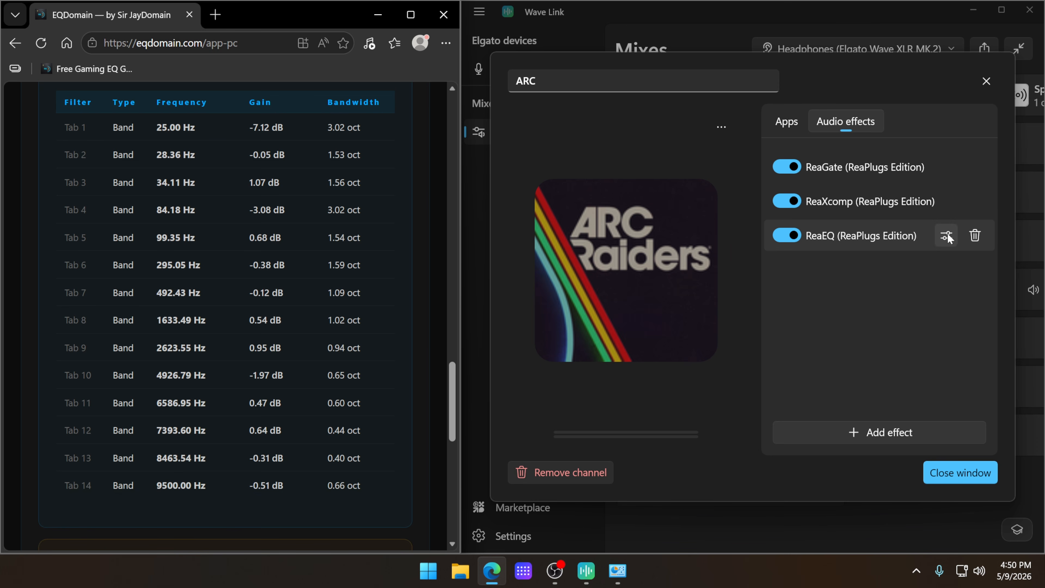
click(949, 236)
drag(590, 51, 703, 104)
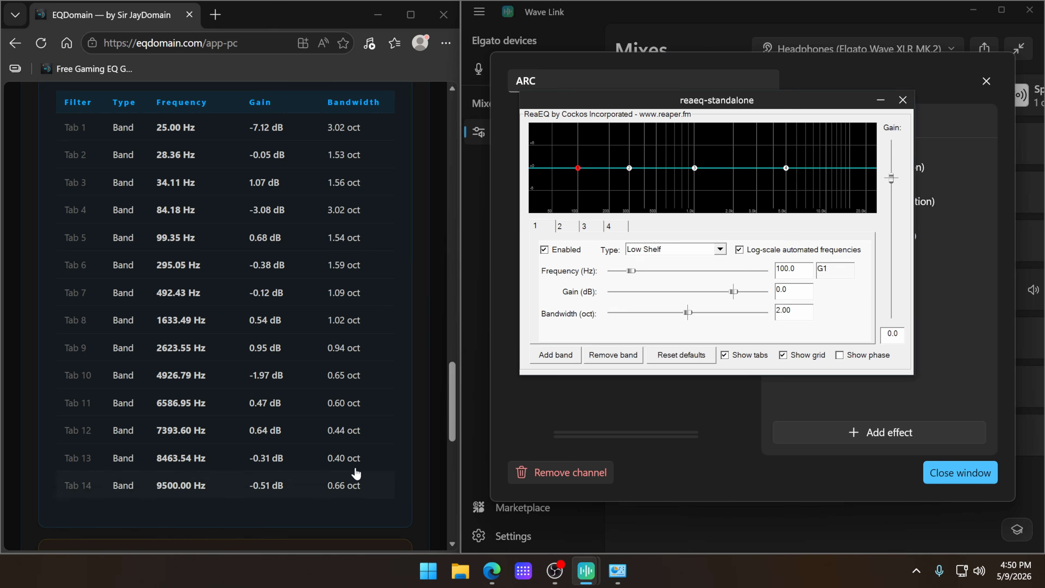
Step: Add bands to ReaEQ until it has 14
click(555, 355)
click(554, 356)
click(554, 355)
click(554, 355)
click(554, 355)
click(555, 355)
click(554, 355)
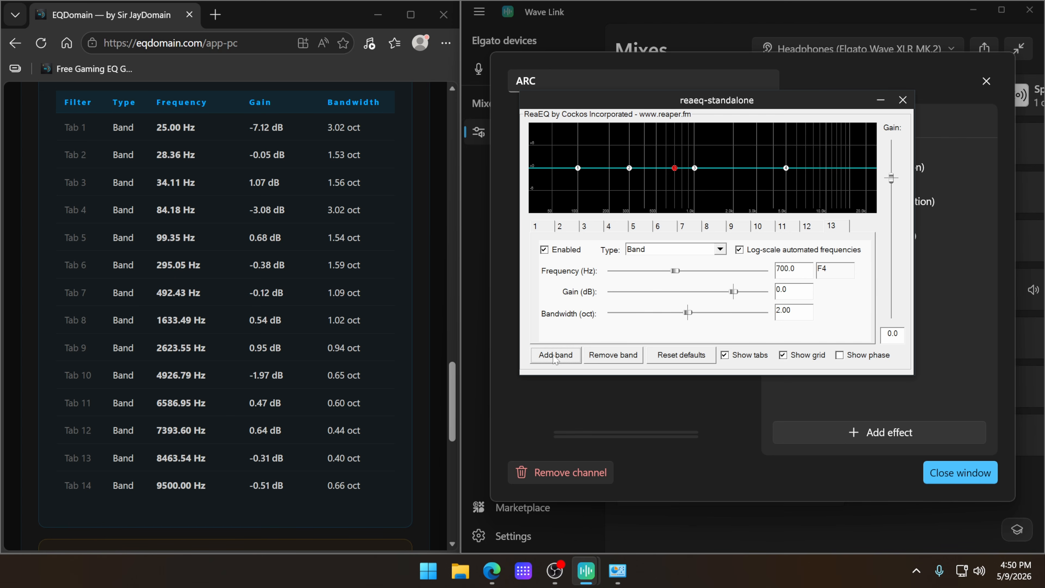
click(554, 355)
Step: Set ReaEQ band 1's type to Band and copy its 25.00 Hz frequency from EQDomain
click(544, 229)
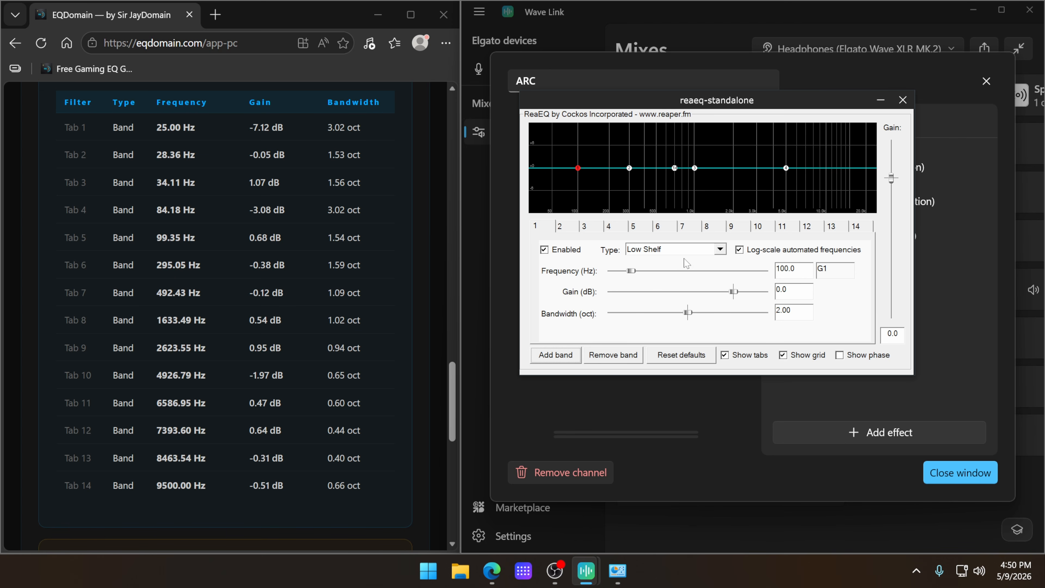
click(685, 249)
click(672, 283)
click(220, 135)
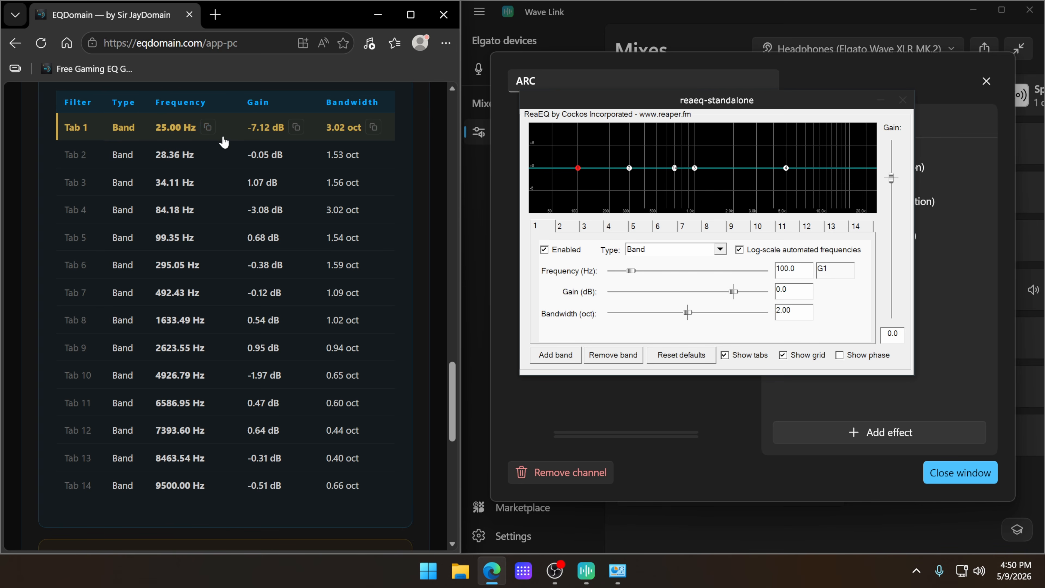
click(209, 127)
drag(800, 270, 732, 273)
key(ctrl+v)
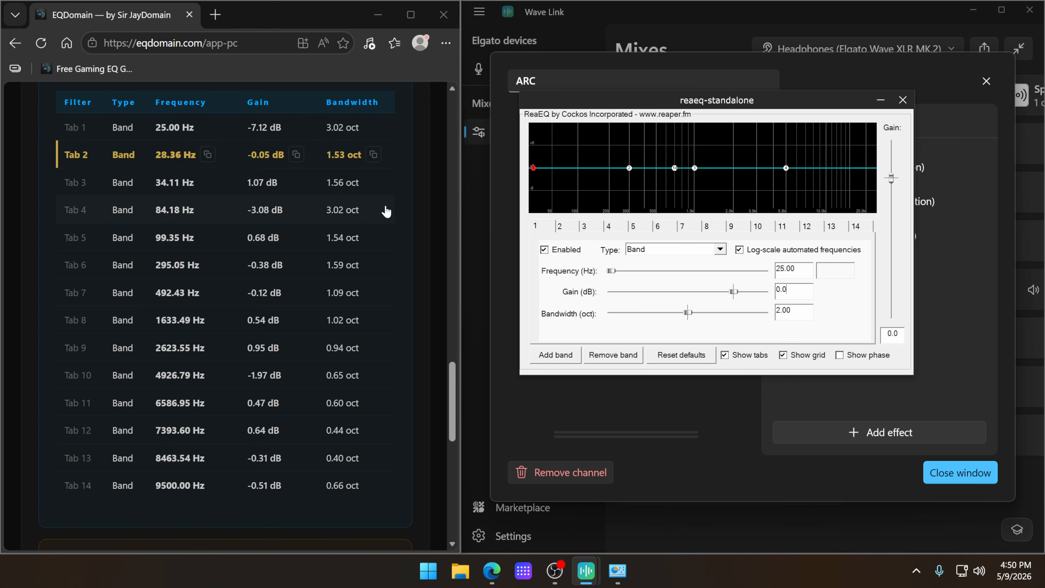
Step: Copy band 1's -7.12 dB gain and 3.02 oct bandwidth from EQDomain into ReaEQ
click(246, 136)
click(296, 127)
drag(796, 291, 732, 291)
key(ctrl+v)
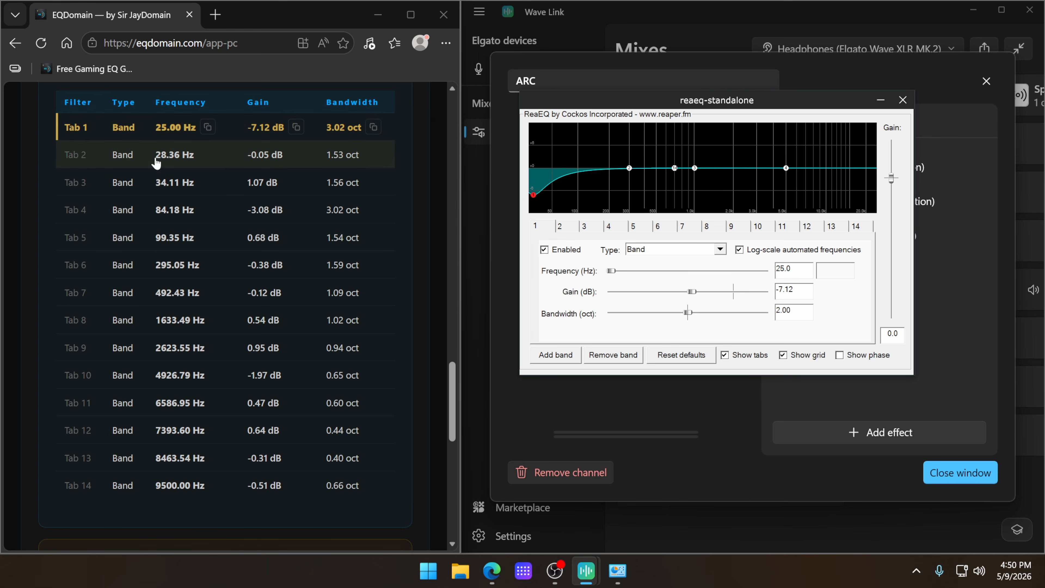
click(373, 128)
drag(796, 310, 720, 314)
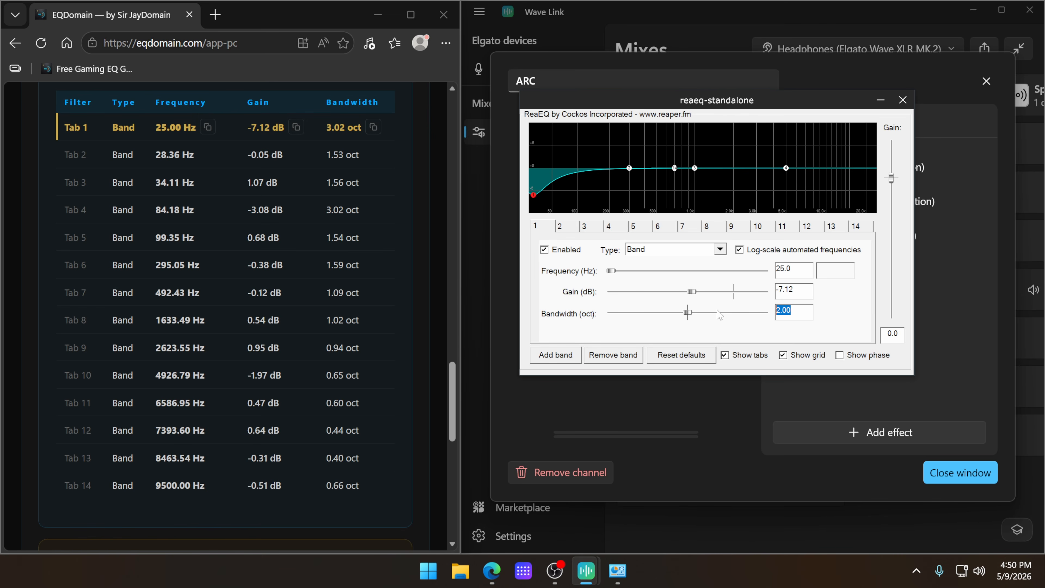
key(ctrl+v)
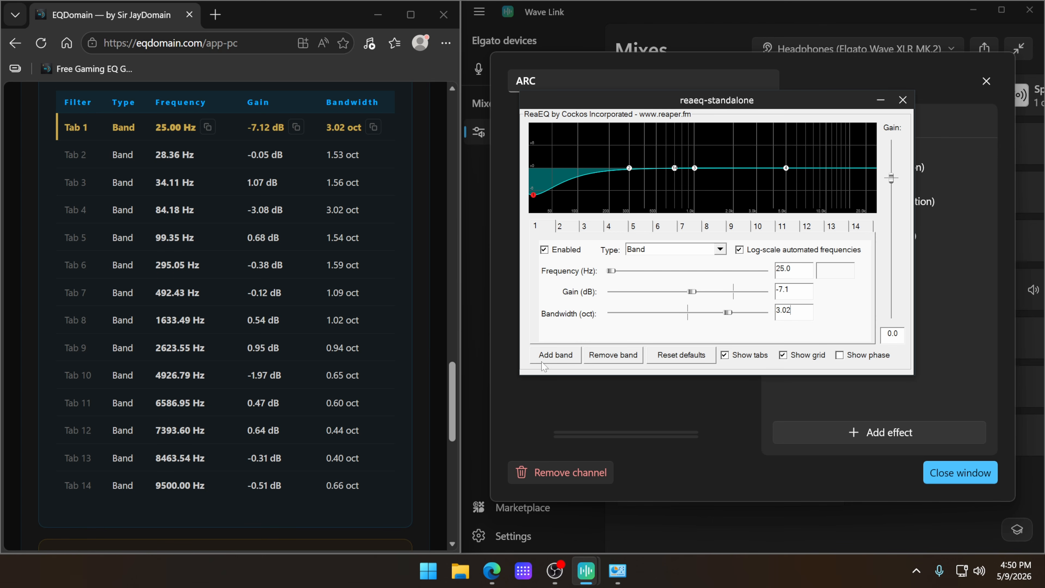
Step: Set ReaEQ's overall gain to EQDomain's -3.66 dB clipping preamp value and close the plugin window
scroll(418, 343, up, 10)
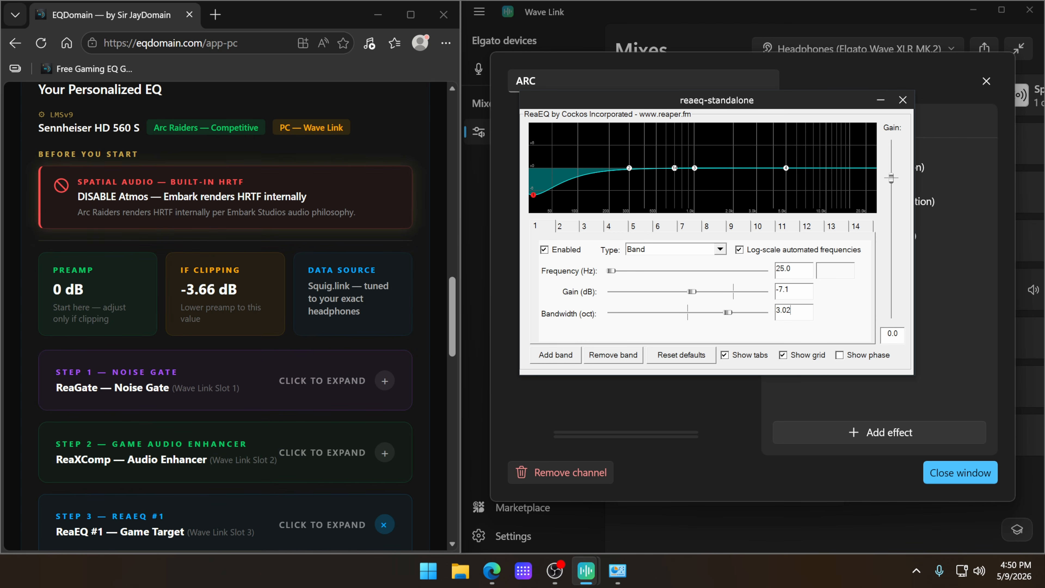
drag(182, 267, 199, 300)
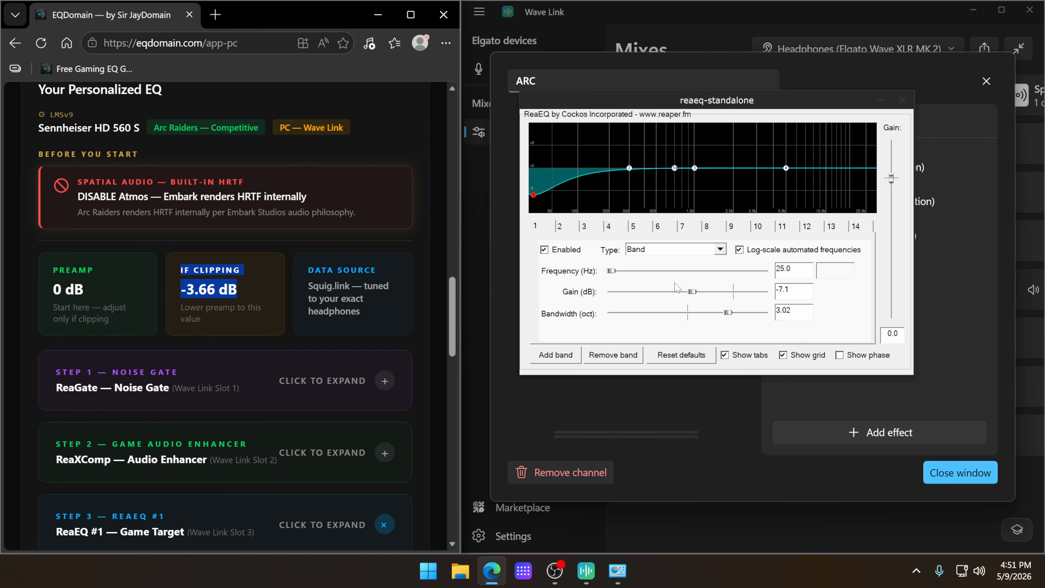
scroll(165, 317, down, 5)
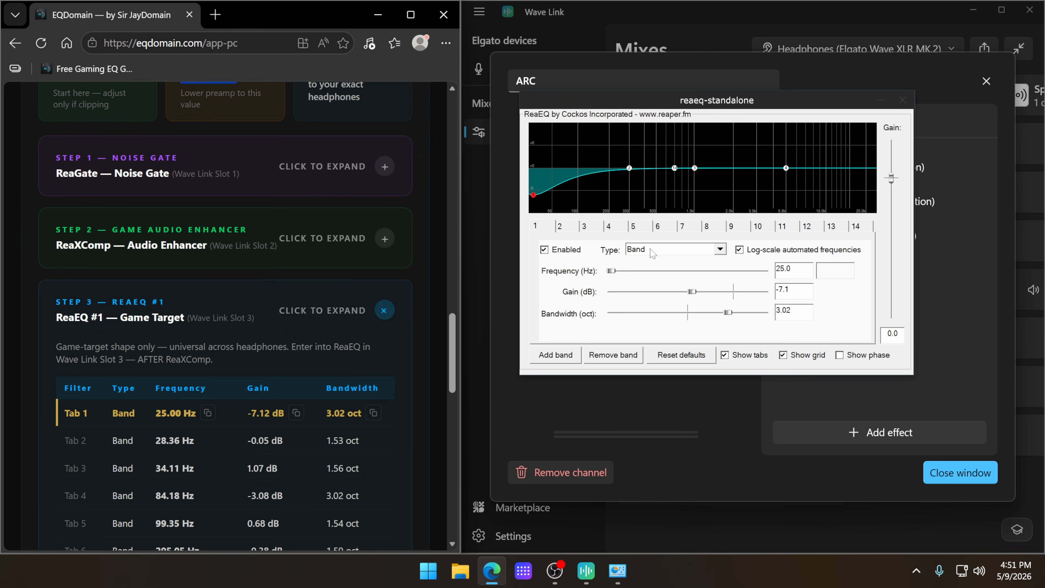
scroll(191, 334, up, 5)
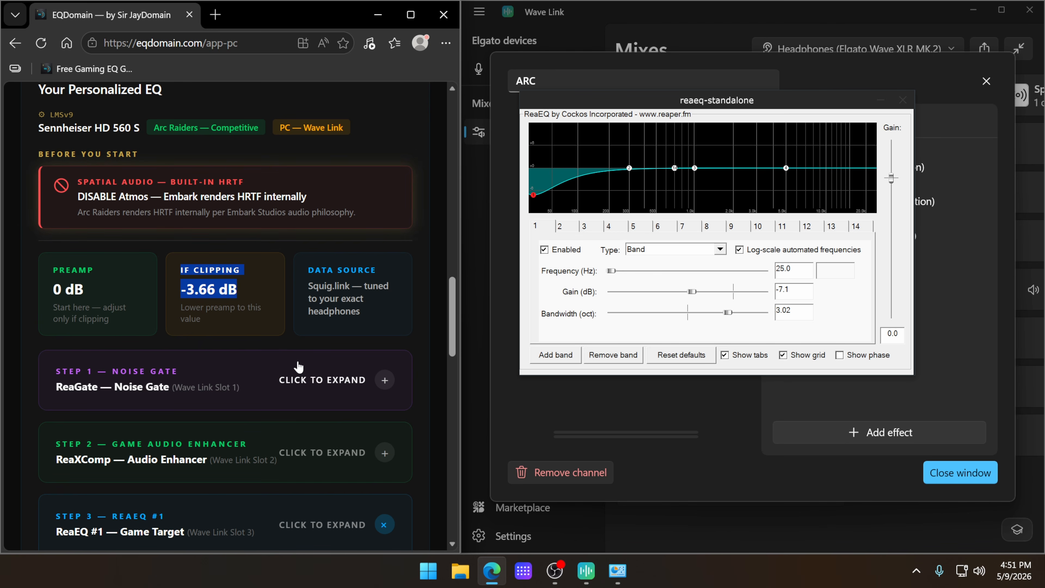
scroll(299, 367, down, 2)
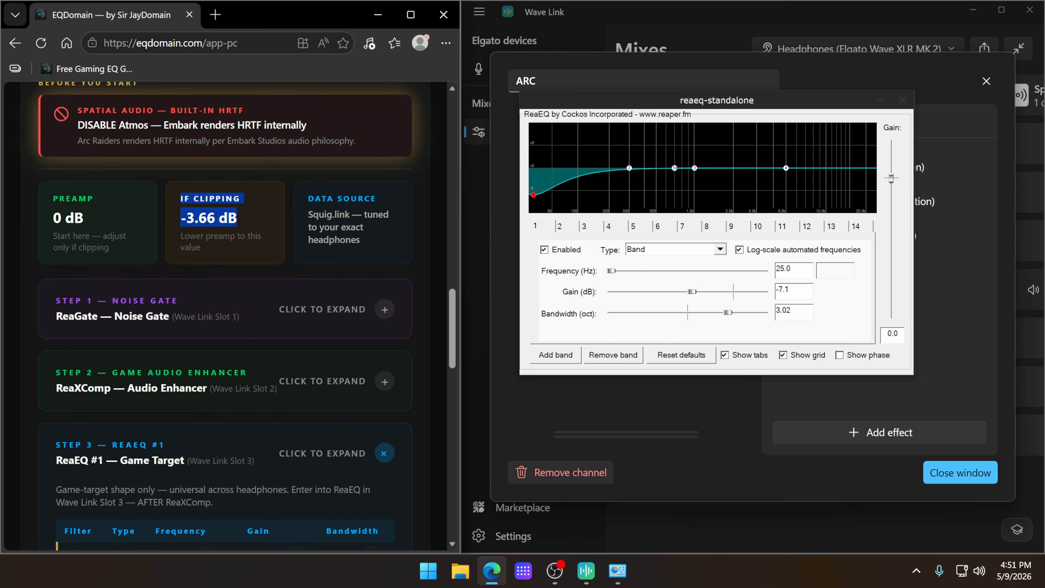
double_click(892, 333)
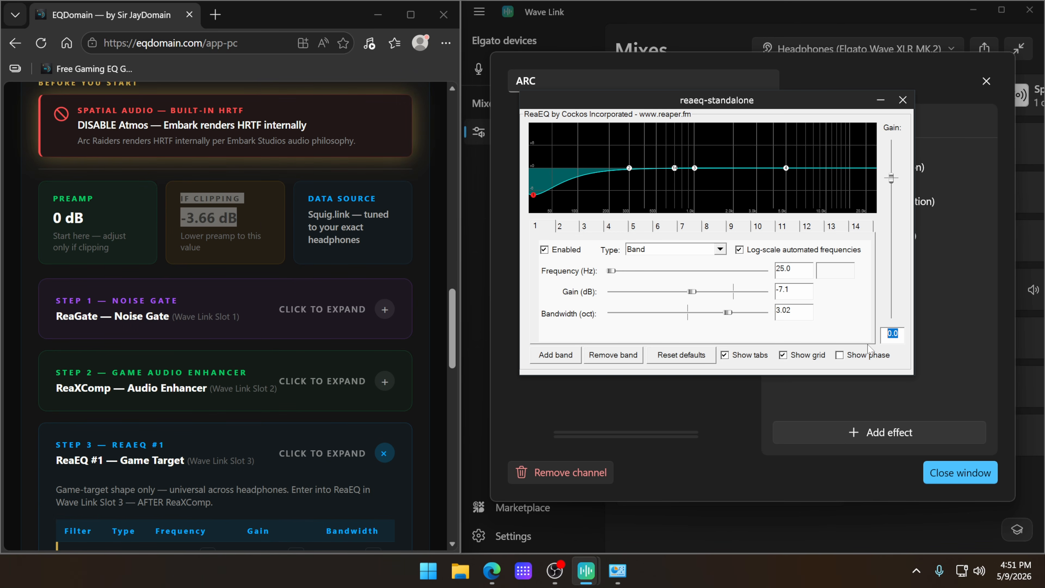
text(-3.66)
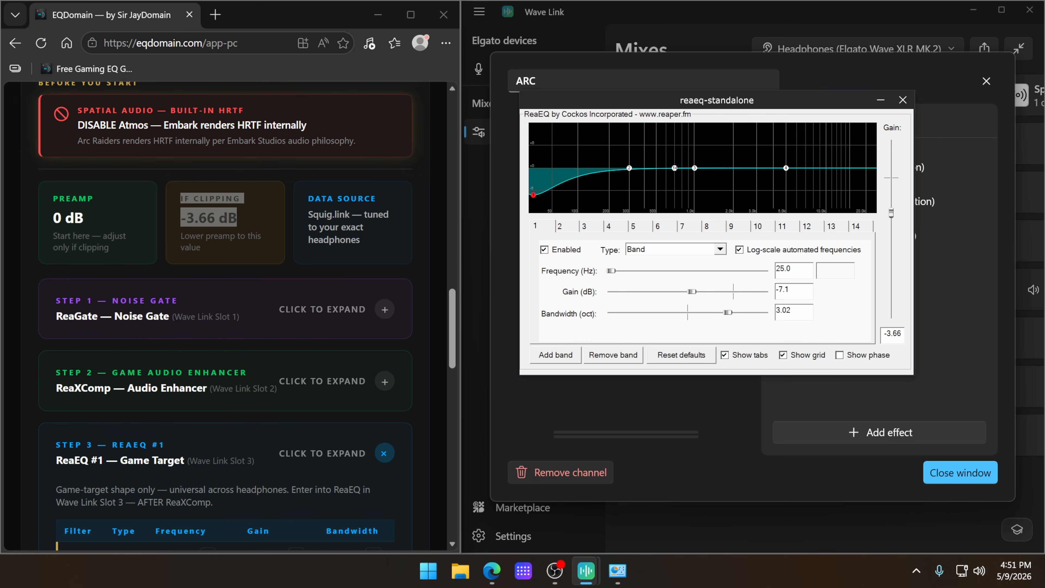
click(251, 199)
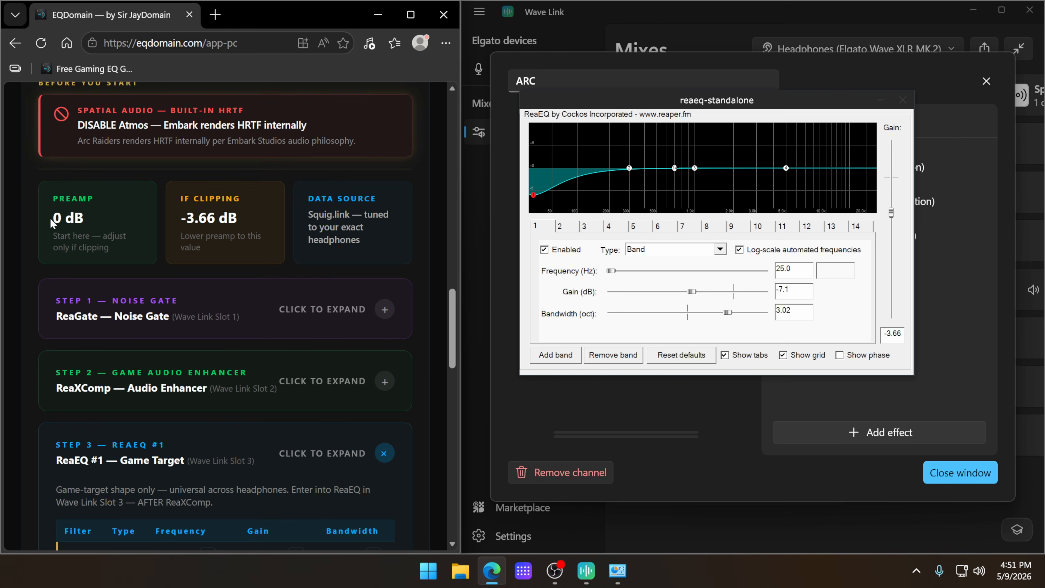
click(69, 218)
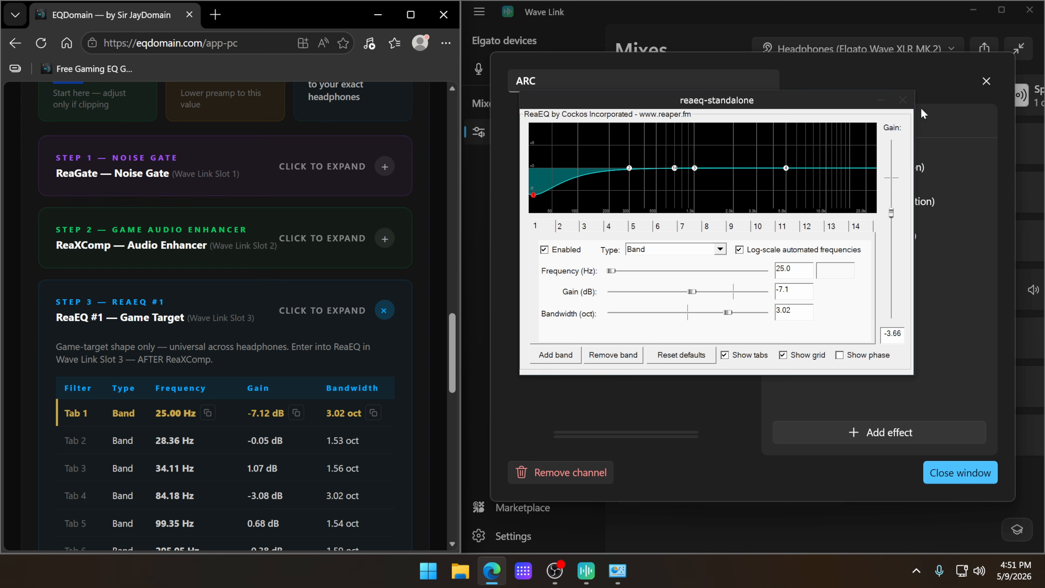
click(903, 101)
Step: Look over EQDomain's Peak Shield and Headphone Correction steps and check the settings saved in the ARC channel's ReaEQ
scroll(336, 357, down, 10)
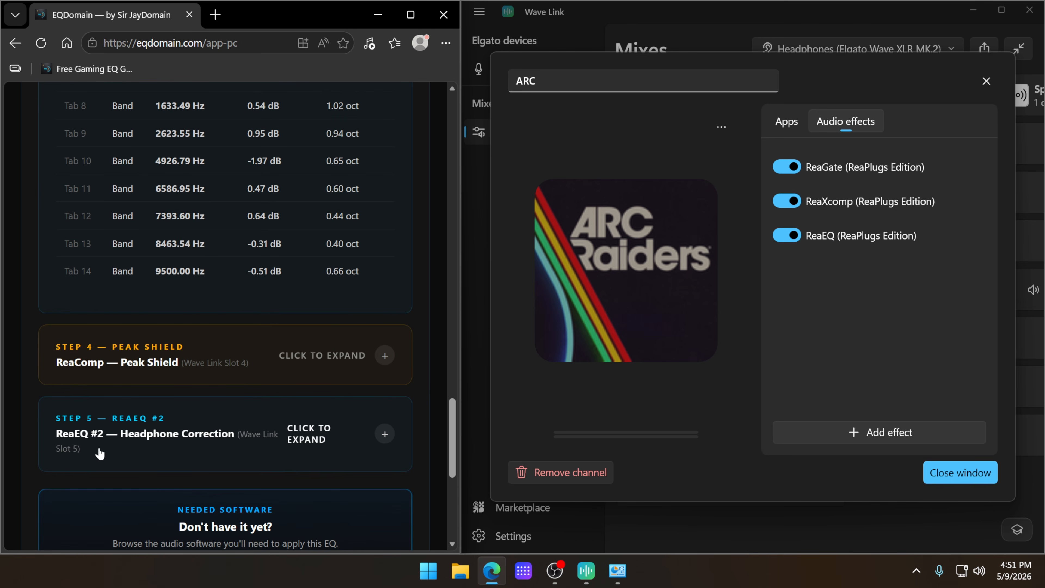
scroll(344, 432, up, 5)
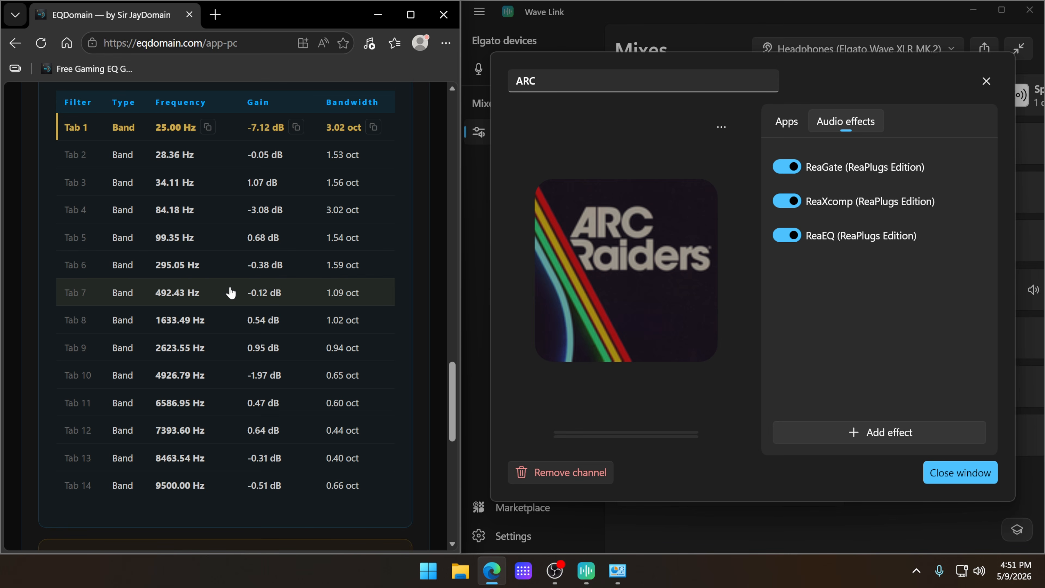
scroll(315, 275, up, 2)
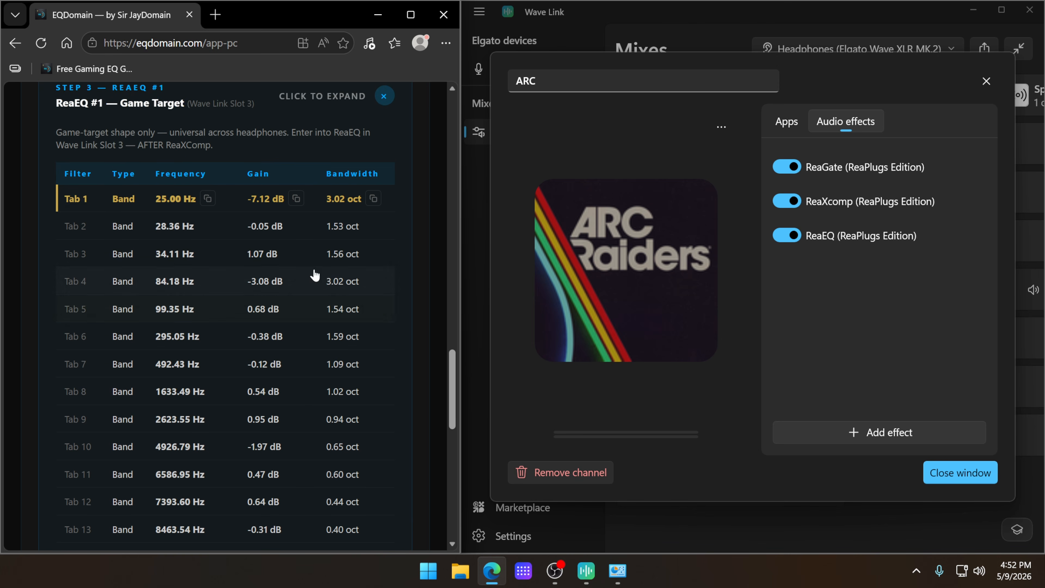
click(945, 236)
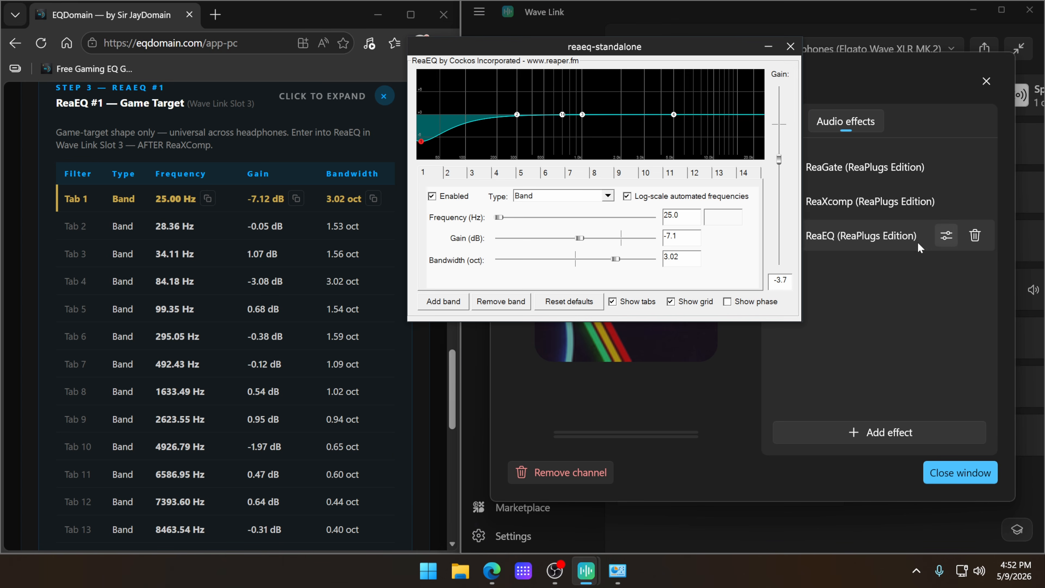
click(790, 46)
Step: Rename the ARC channel's ReaEQ effect to "ReaEQ Game Target"
double_click(843, 241)
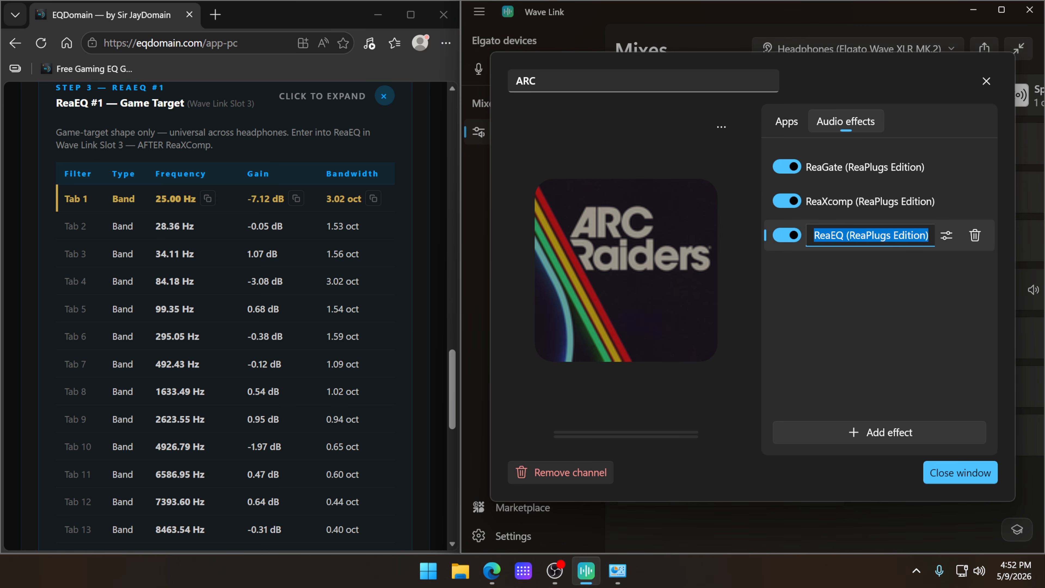
click(928, 236)
key(BackSpace)
key(BackSpace)
key(BackSpace)
key(BackSpace)
key(BackSpace)
key(BackSpace)
key(BackSpace)
key(BackSpace)
key(BackSpace)
key(BackSpace)
key(BackSpace)
key(BackSpace)
key(BackSpace)
key(BackSpace)
key(BackSpace)
key(BackSpace)
key(BackSpace)
key(BackSpace)
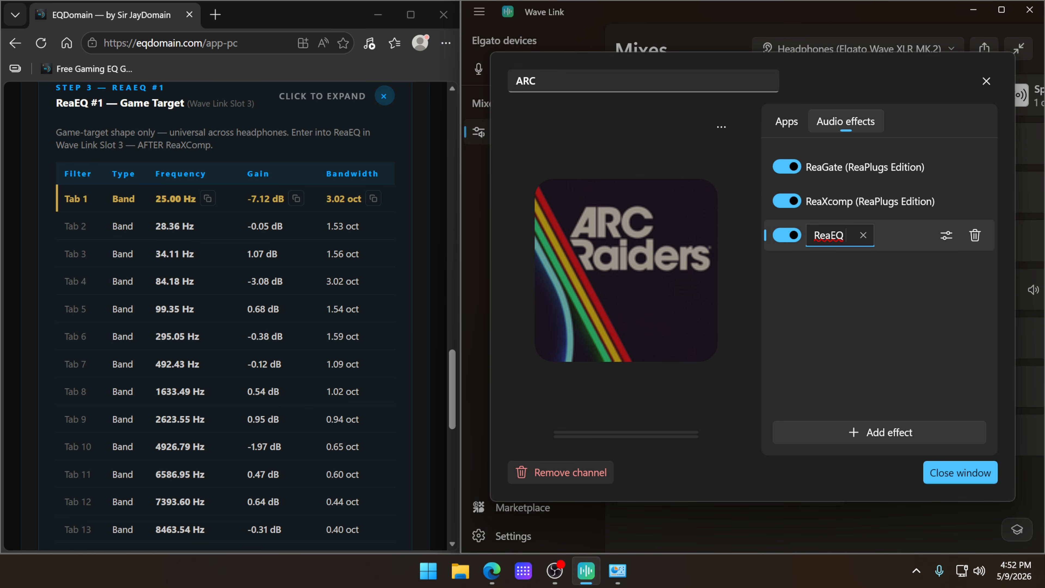
text(Game Target)
key(Tab)
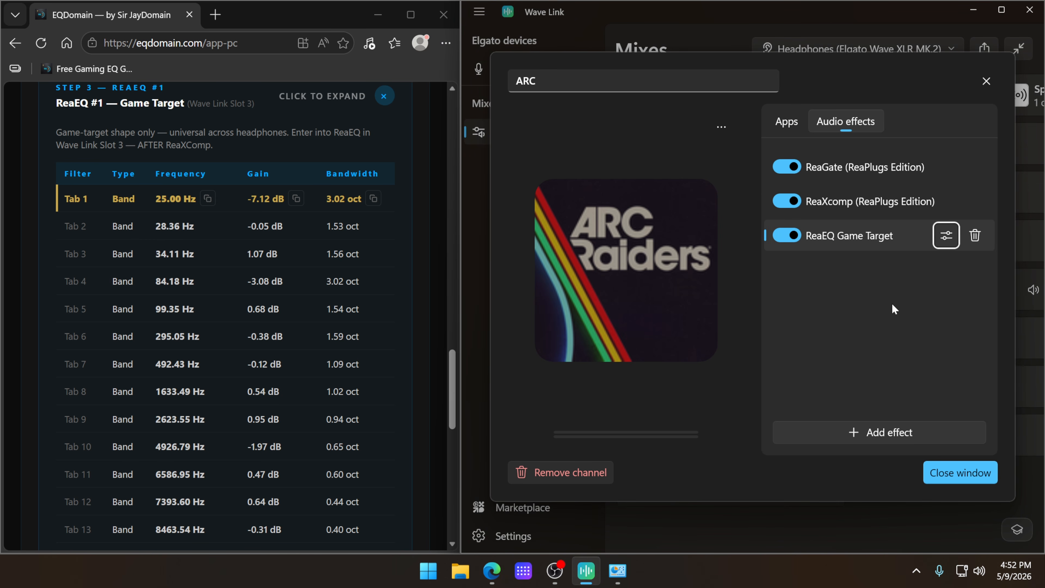
Step: Add ReaComp (ReaPlugs Edition) and a second ReaEQ (ReaPlugs Edition) to the ARC channel as its fourth and fifth effects
click(889, 435)
mouse_move(864, 461)
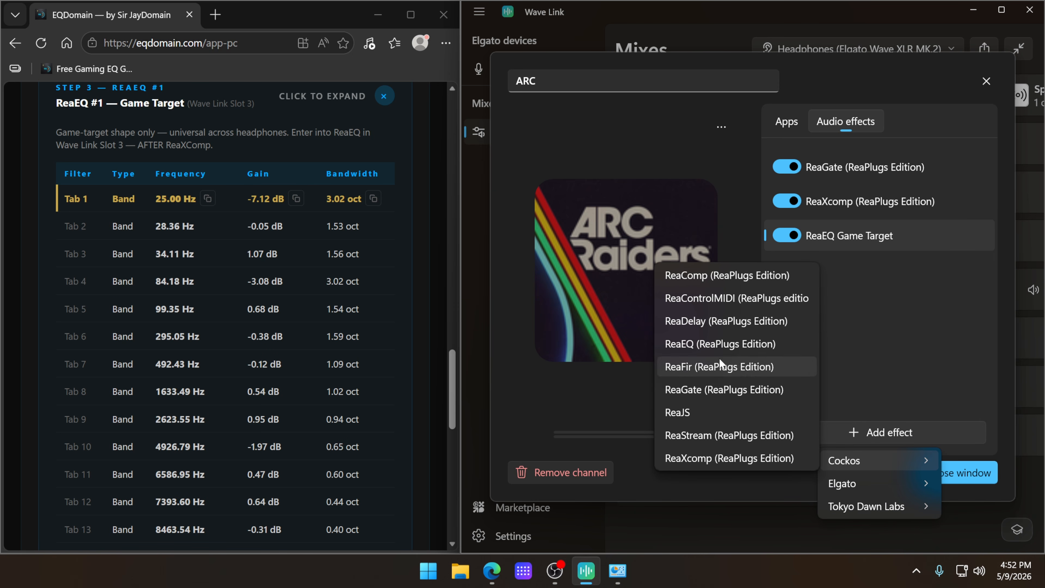
click(726, 392)
click(875, 435)
mouse_move(860, 460)
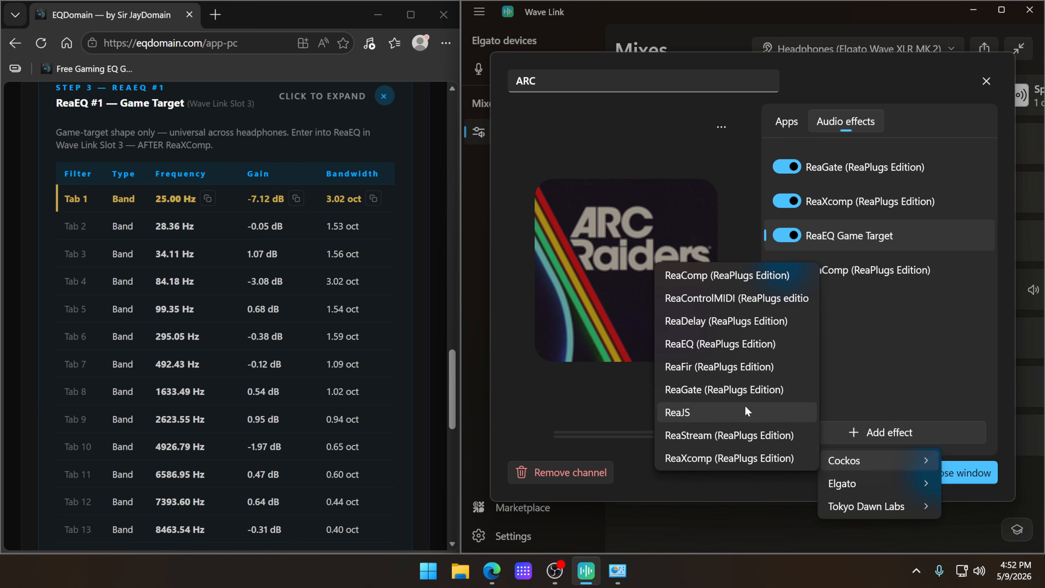
click(757, 343)
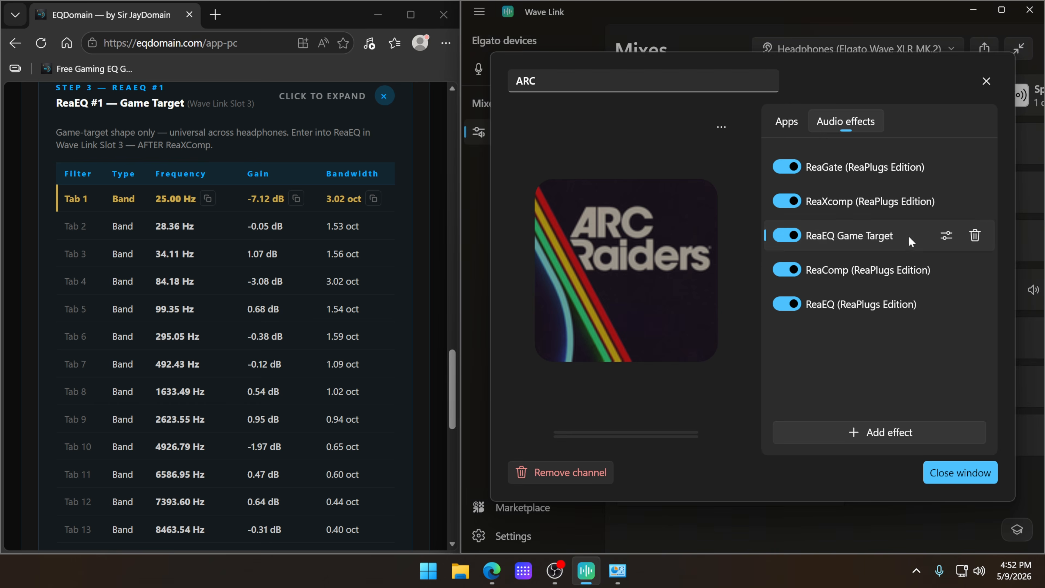
Step: Rename the ARC channel's second ReaEQ effect to "ReaEQ HP Correction"
click(916, 305)
text(ReaEQ HP Correction)
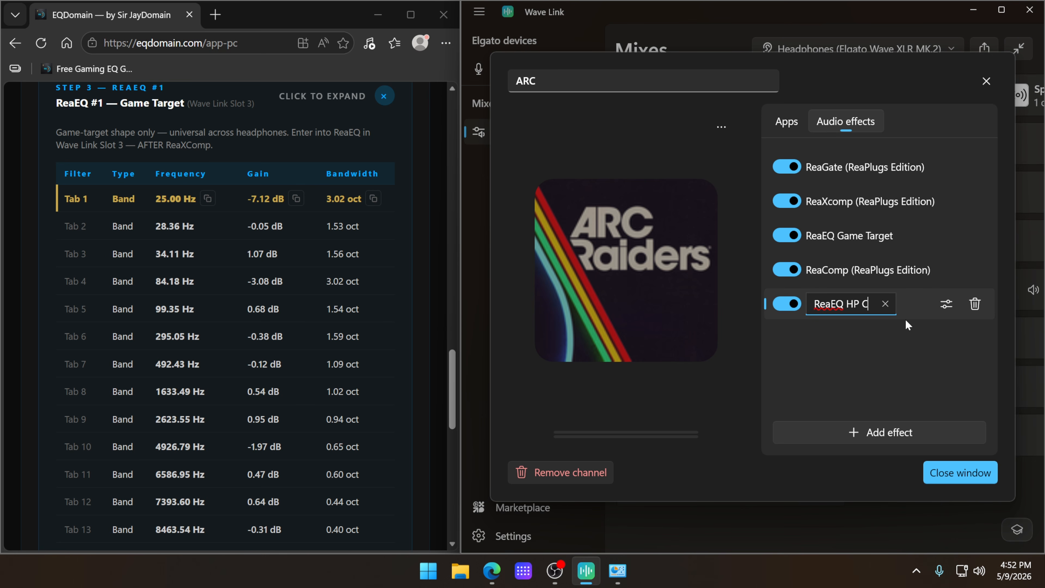
key(Return)
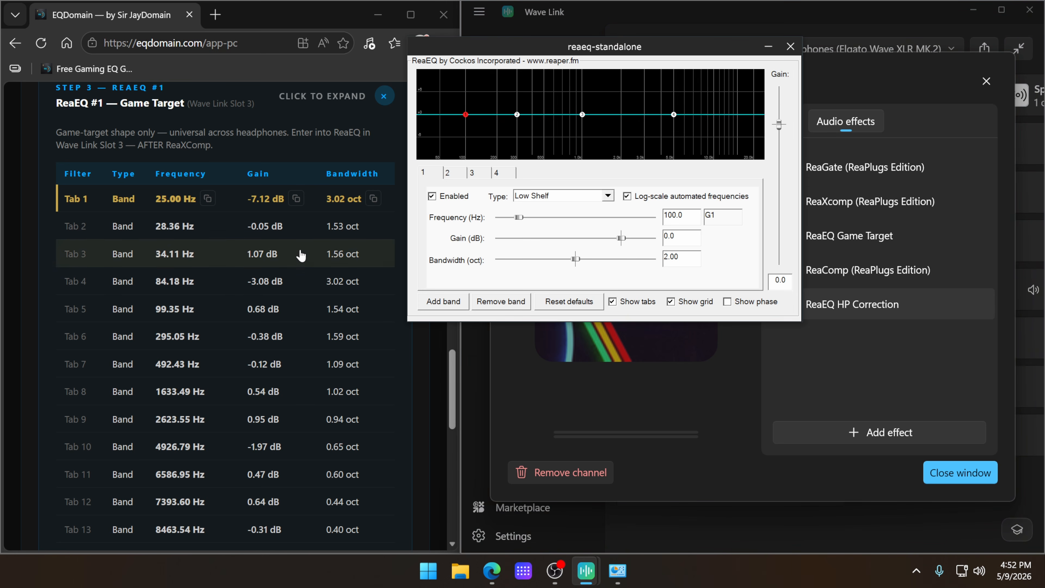
Step: Expand EQDomain's headphone correction ReaEQ section and look over its 16 filter rows
scroll(299, 256, down, 6)
click(383, 273)
scroll(315, 328, up, 5)
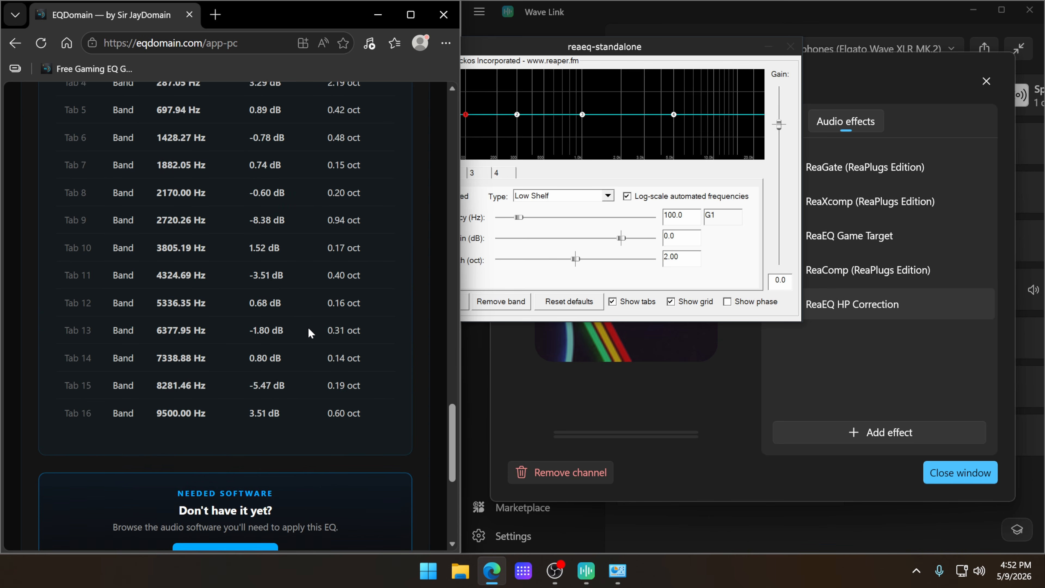
scroll(310, 346, down, 1)
scroll(307, 357, up, 1)
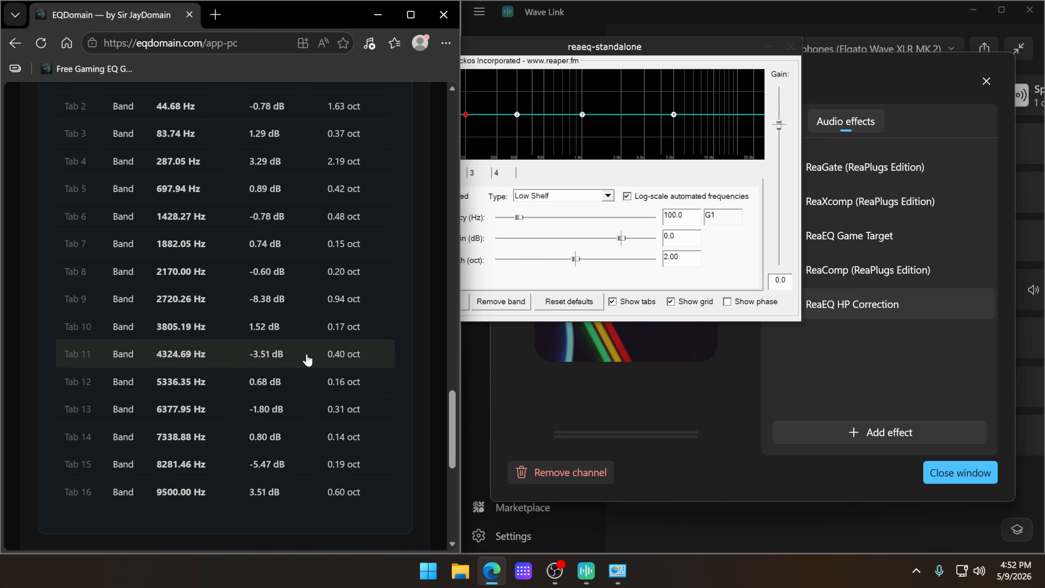
Step: Move the ReaEQ HP Correction window clear of EQDomain's table and add bands for the table's filters
drag(609, 58, 698, 68)
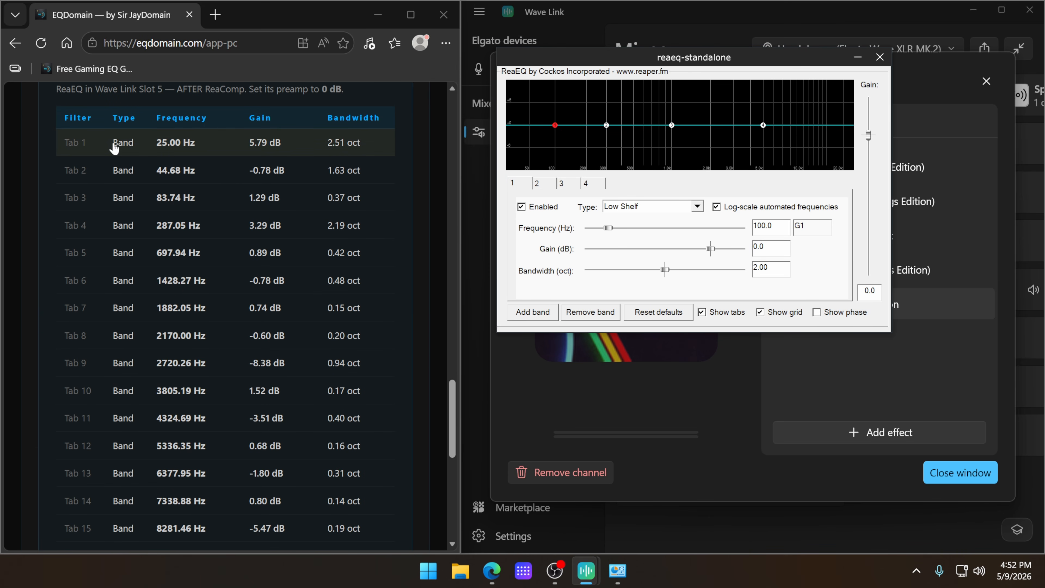
scroll(131, 486, down, 1)
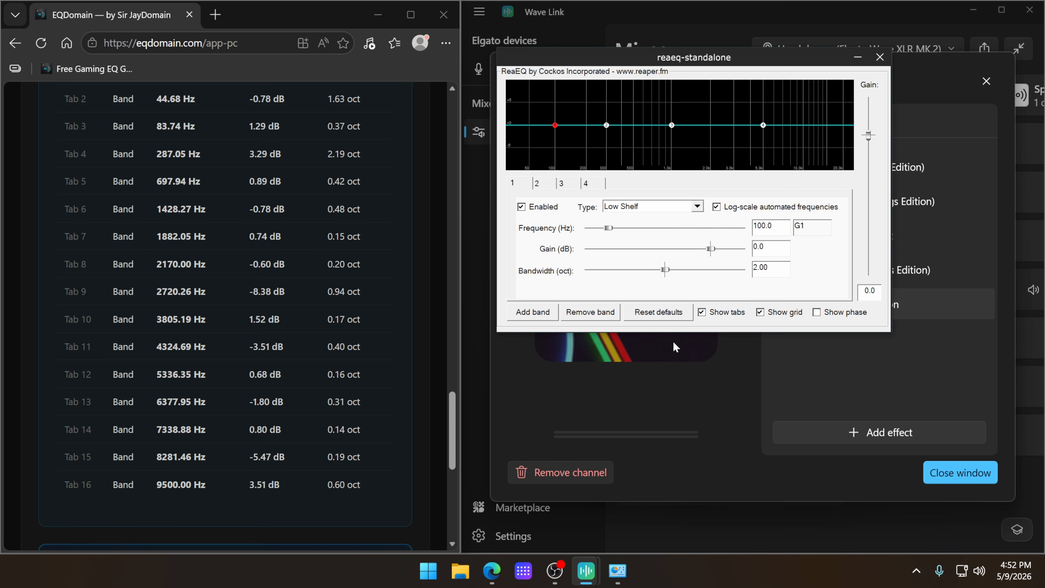
click(527, 321)
click(528, 320)
click(527, 320)
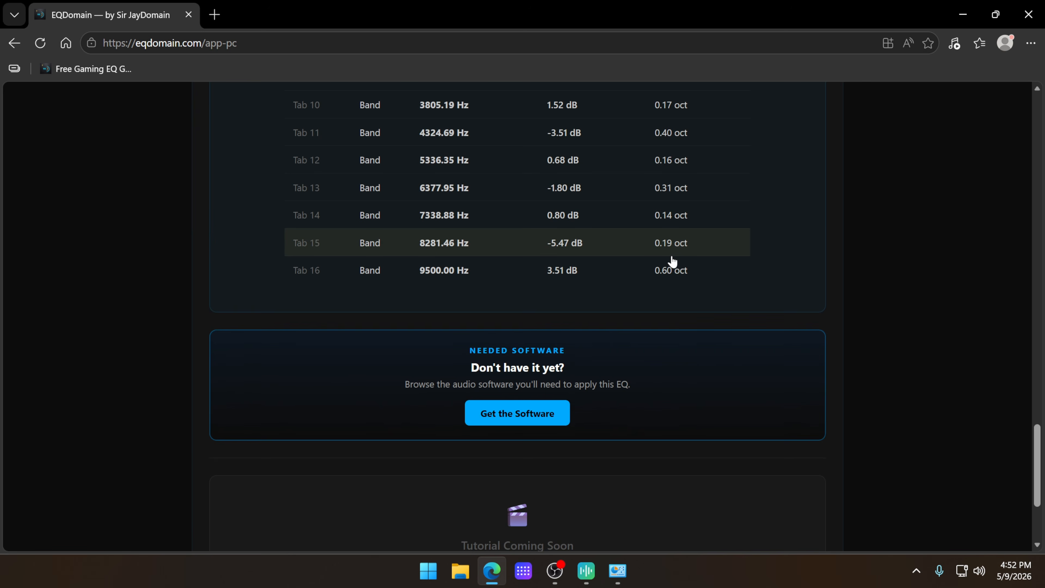
Step: Open EQDomain's Audio Software page and look over the PC and console software it offers for download
scroll(679, 284, down, 1)
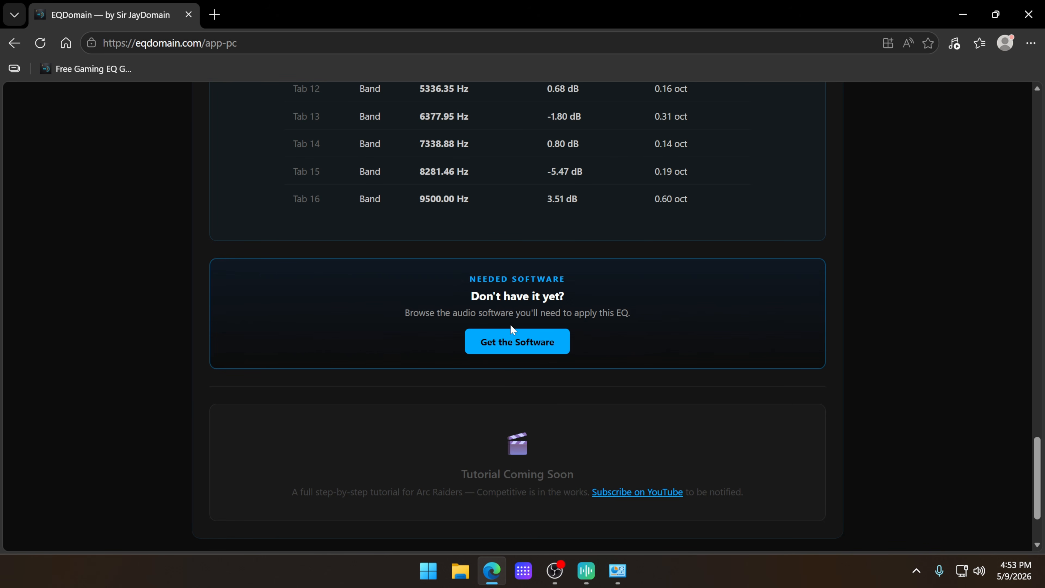
click(518, 347)
scroll(600, 296, down, 8)
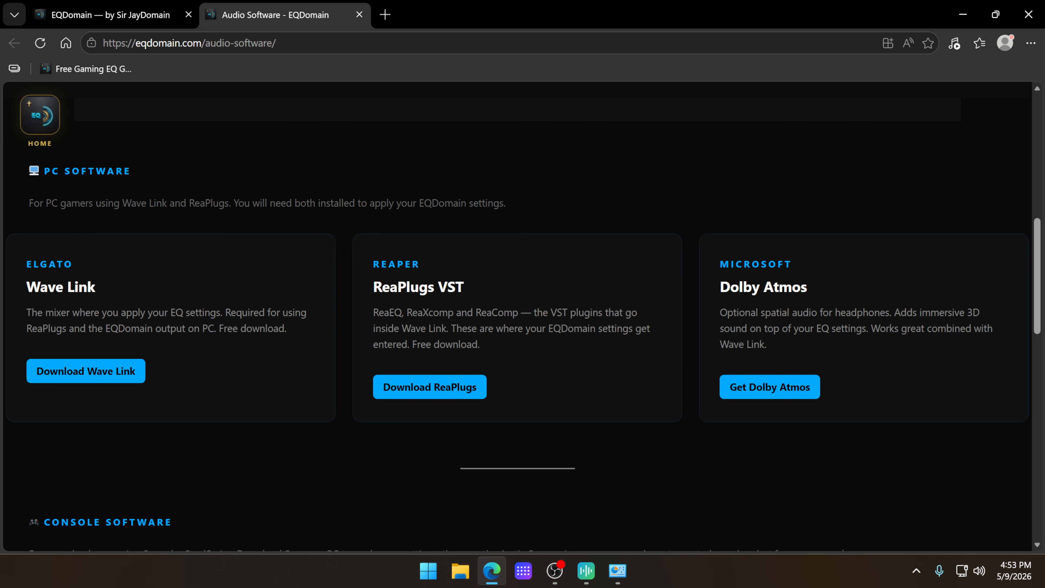
drag(765, 313, 907, 329)
drag(765, 313, 912, 331)
click(895, 345)
scroll(861, 336, down, 4)
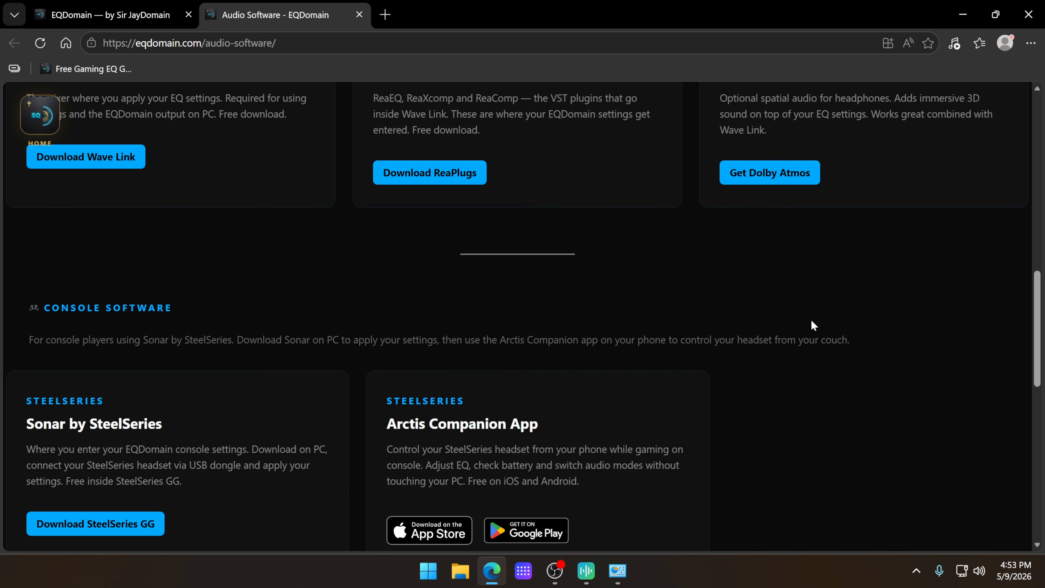
scroll(842, 303, down, 3)
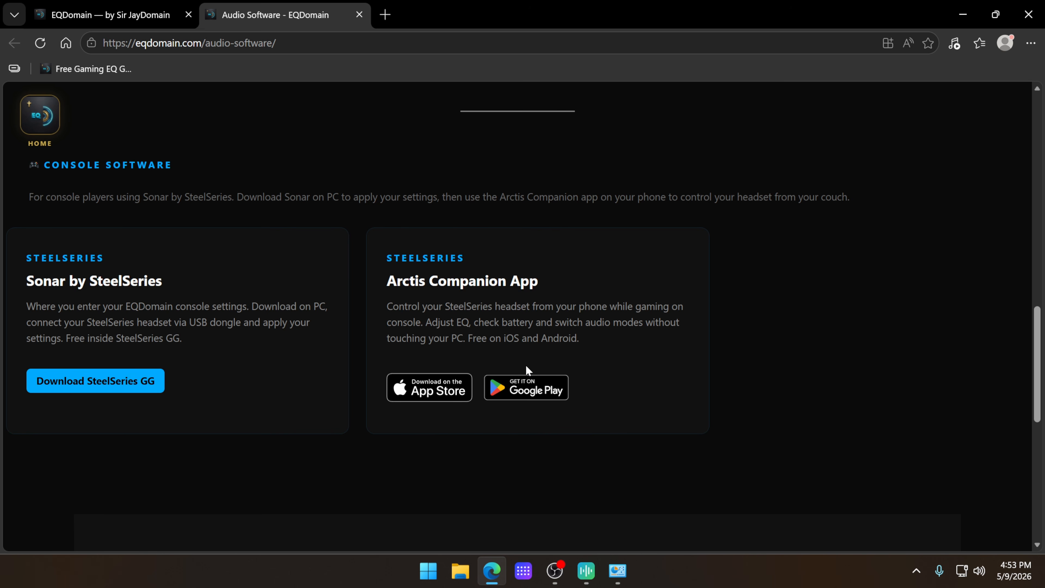
scroll(601, 411, up, 12)
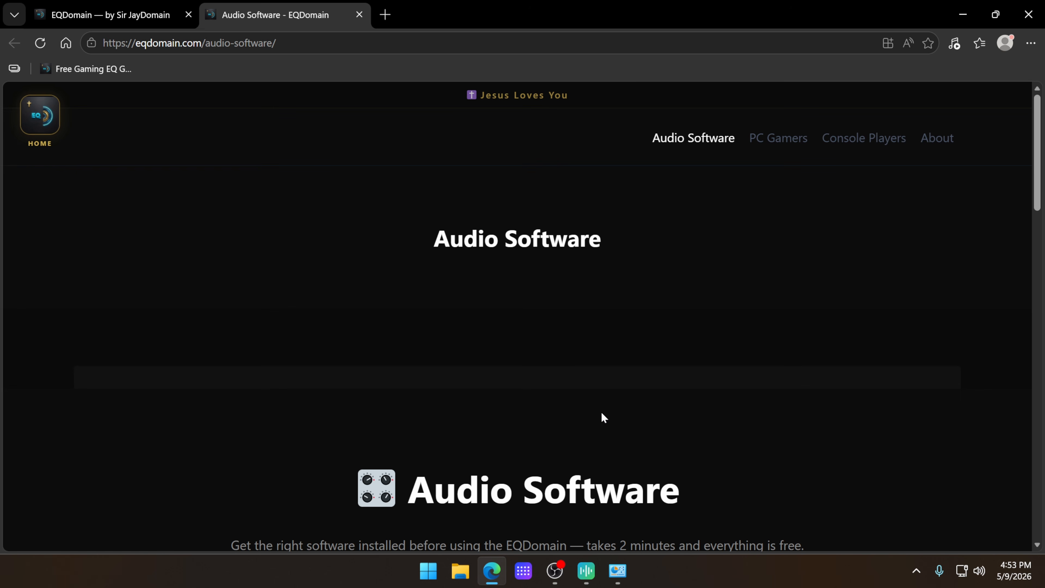
Step: Return to EQDomain's home page, choose Xbox as the platform and launch EQDomain for console
click(28, 115)
scroll(531, 276, down, 5)
click(534, 230)
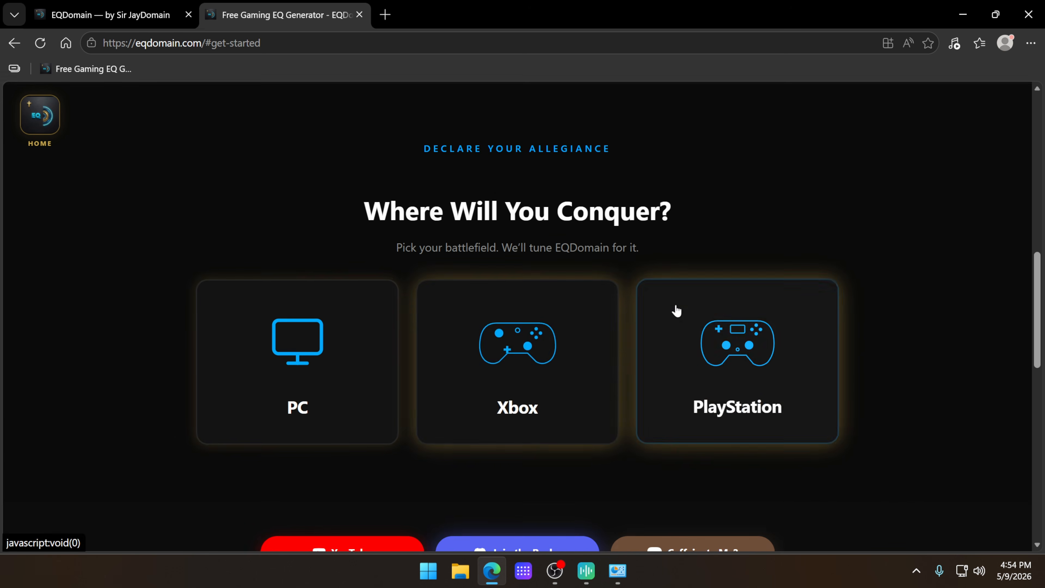
click(580, 342)
scroll(683, 373, down, 3)
click(549, 335)
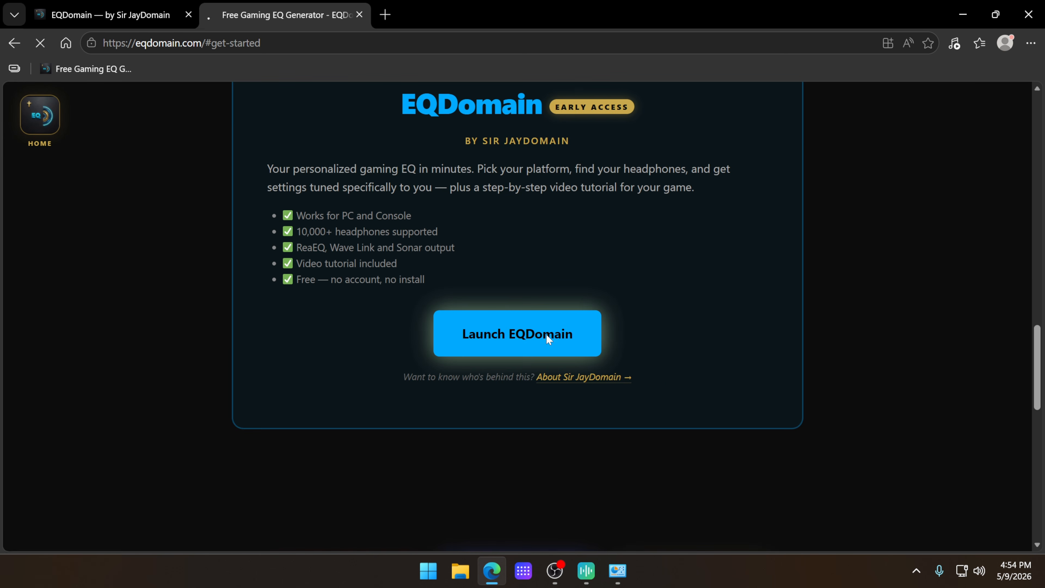
Step: Choose Arc Raiders — Competitive as the game, search headphones for "steelseries" and select SteelSeries Nova 3 Wireless
click(422, 289)
click(271, 350)
click(320, 380)
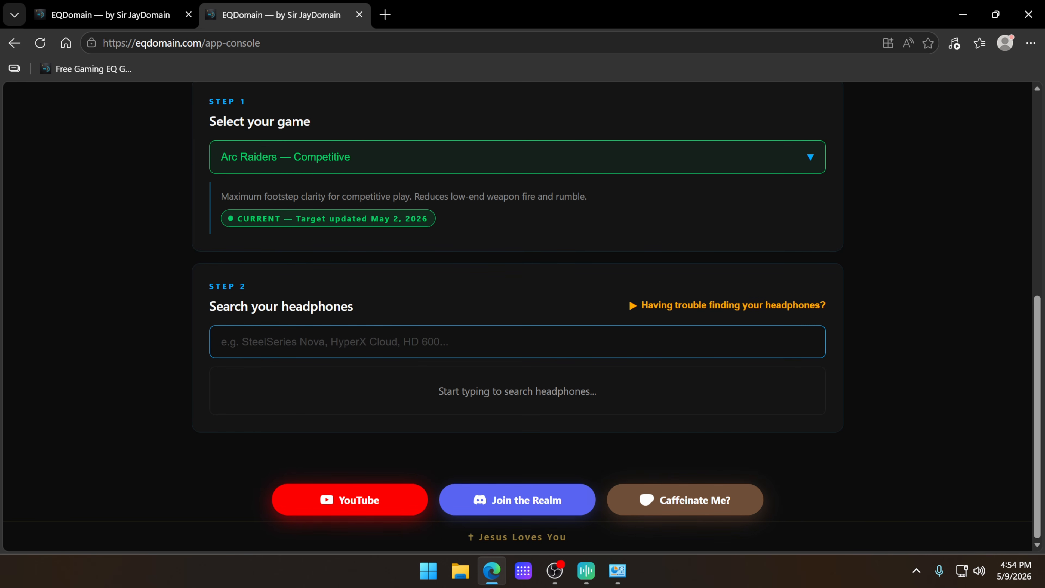
text(steels)
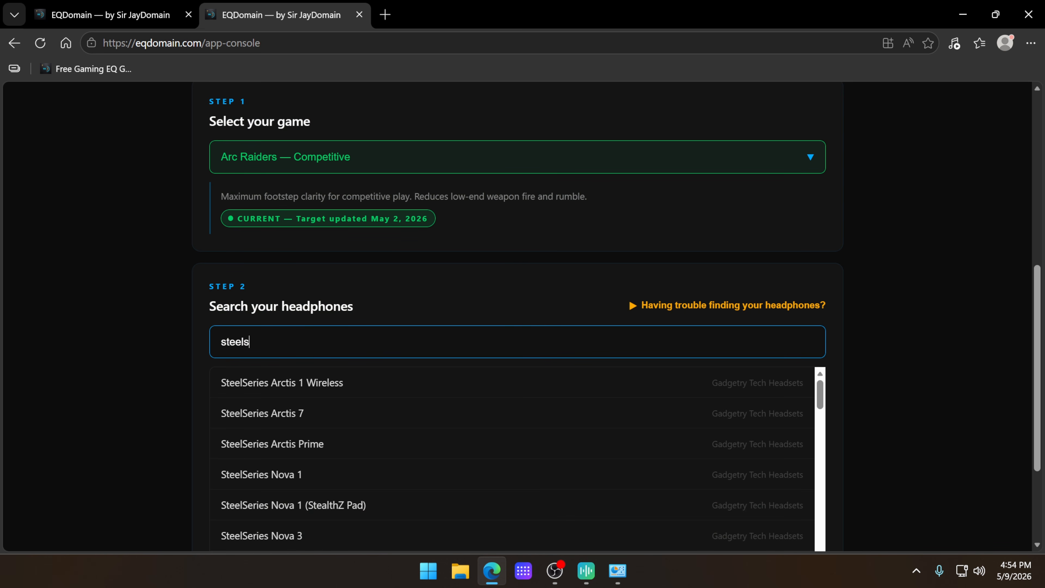
text(eries)
scroll(960, 388, down, 3)
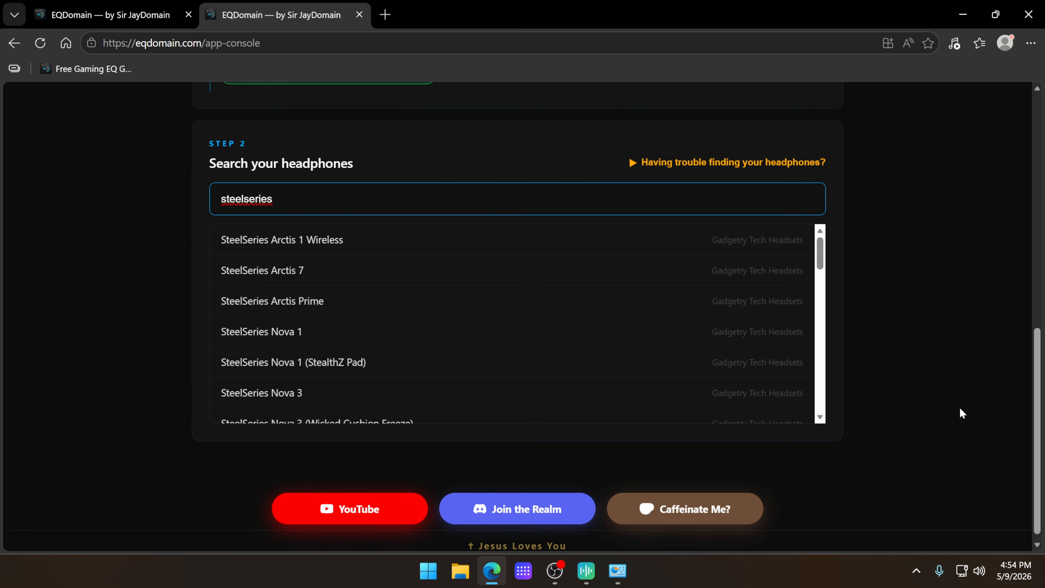
scroll(551, 307, down, 3)
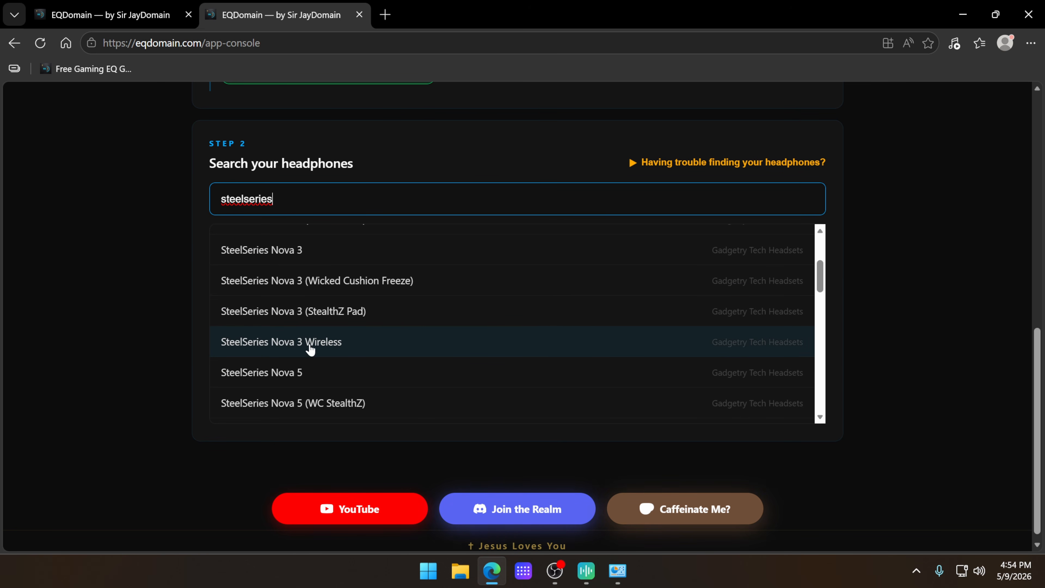
click(344, 348)
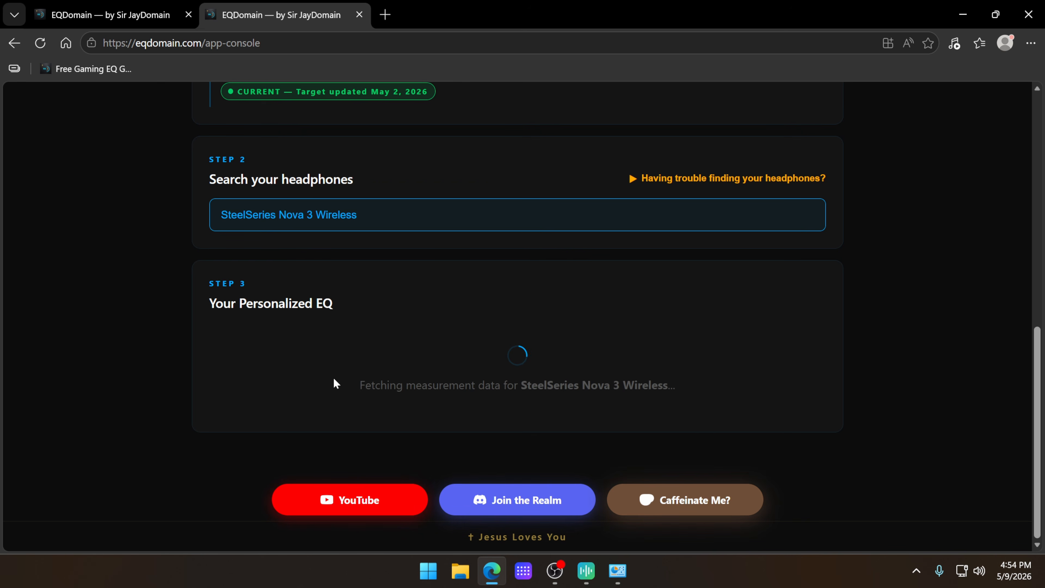
Step: Look over the personalized console EQ's spatial audio note and Sonar filter table, and highlight the 25.00 Hz filter row
drag(245, 310, 536, 342)
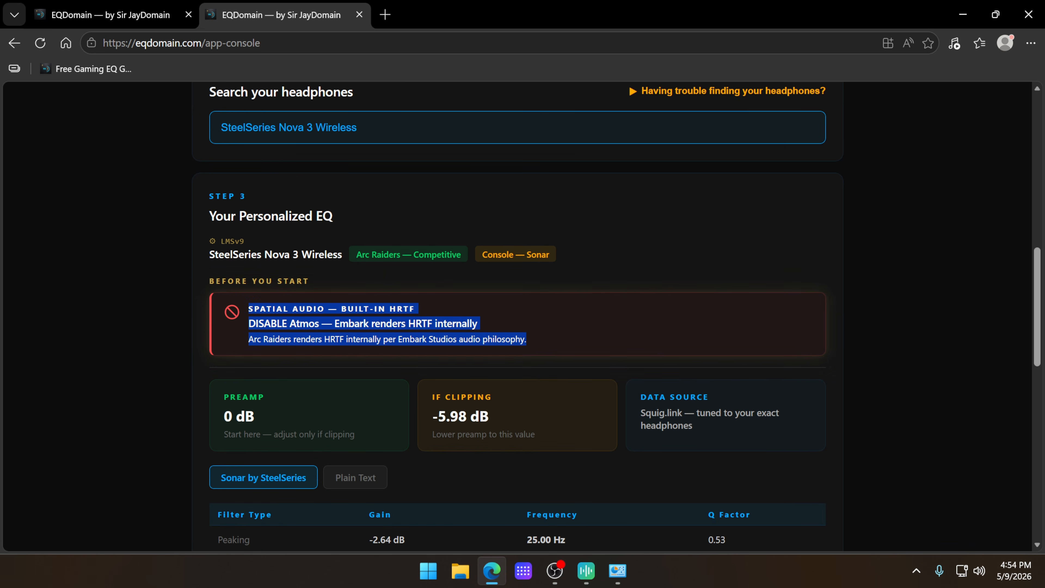
click(556, 329)
scroll(843, 310, down, 5)
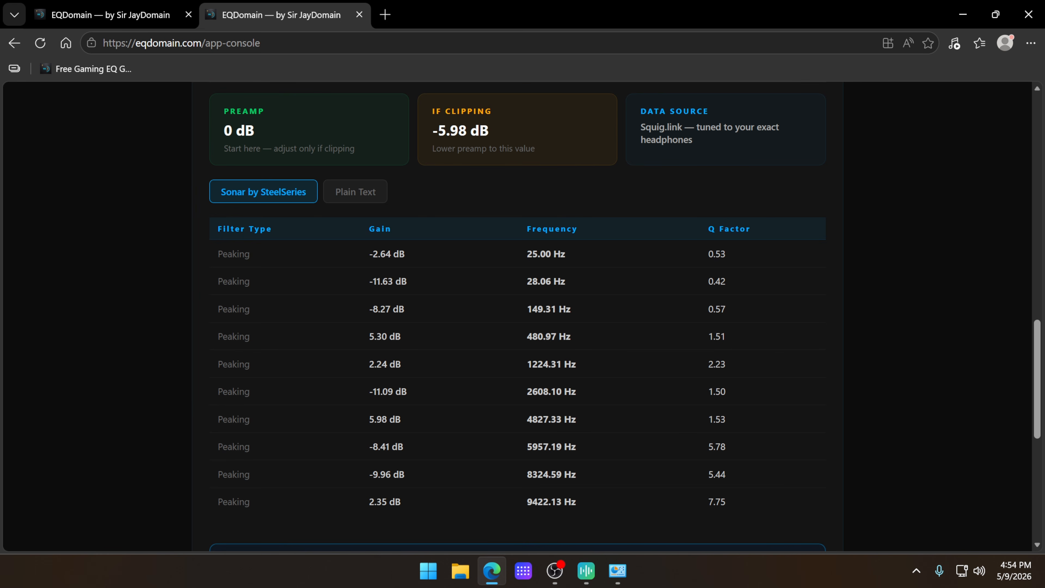
drag(202, 231, 807, 509)
click(896, 443)
click(464, 259)
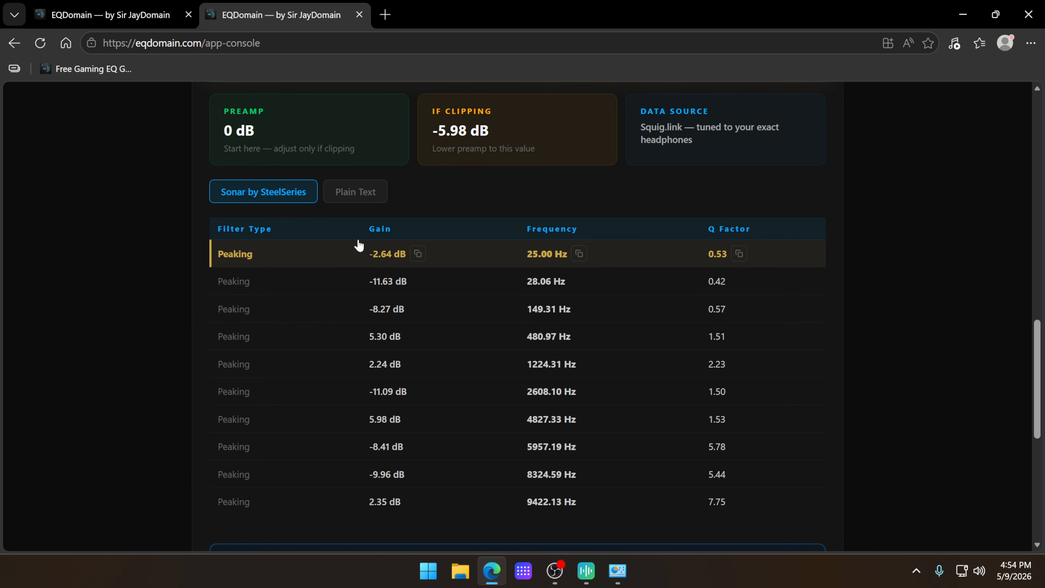